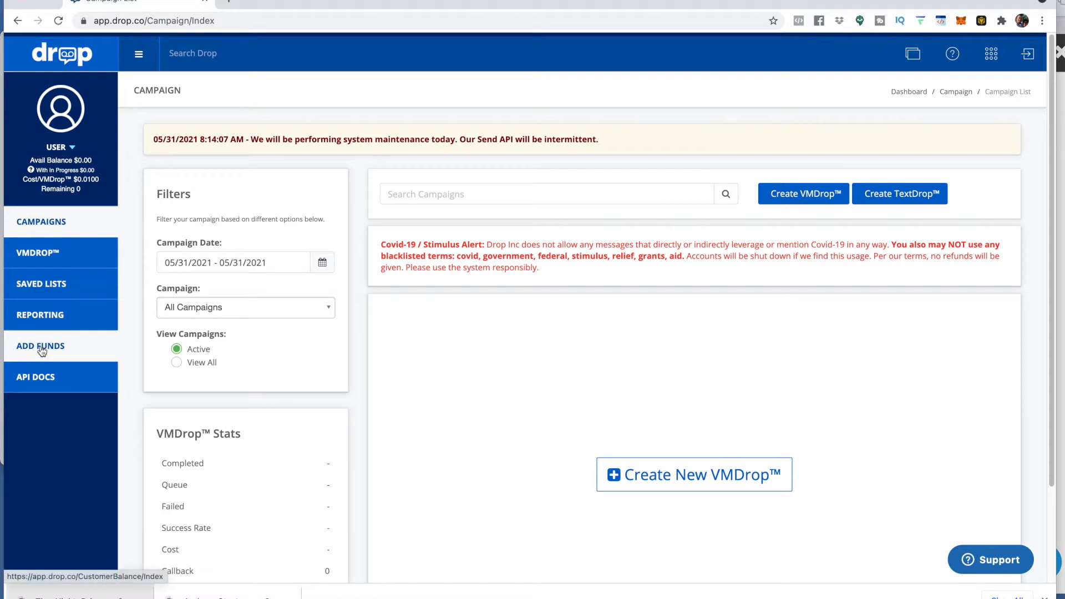
# Step: Add funds by buying the $100.0000 Basic VMDrop™ Package (10k @ $0.01)
pyautogui.click(41, 345)
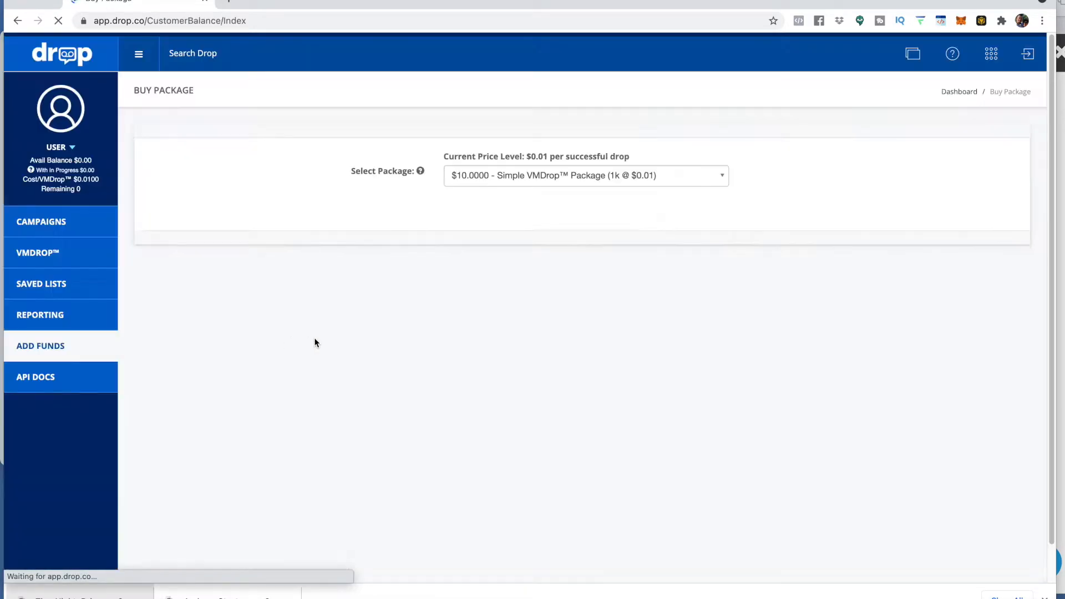
pyautogui.click(728, 175)
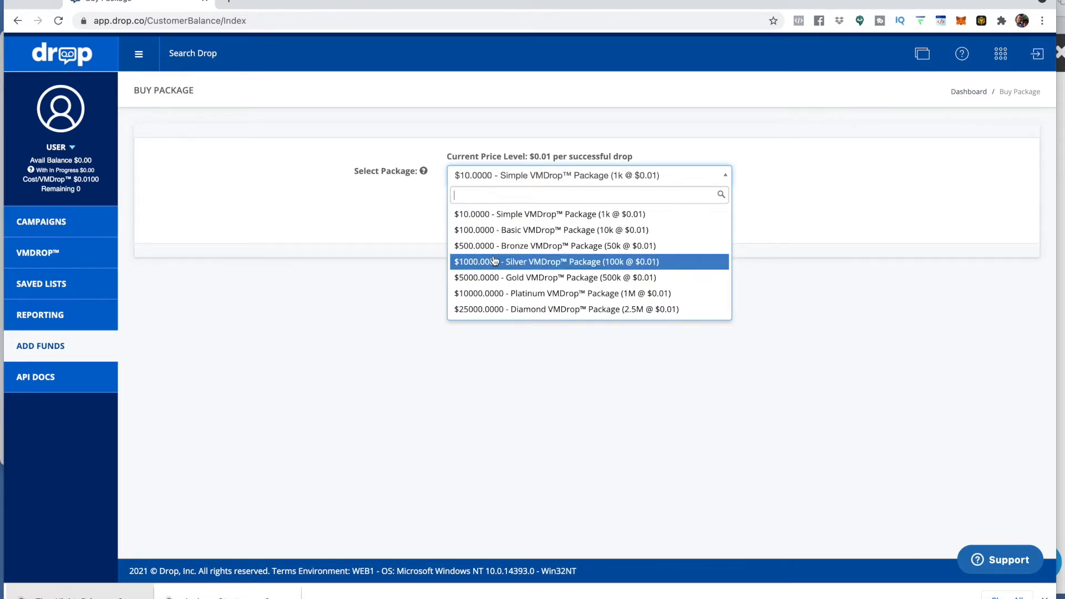
pyautogui.click(481, 229)
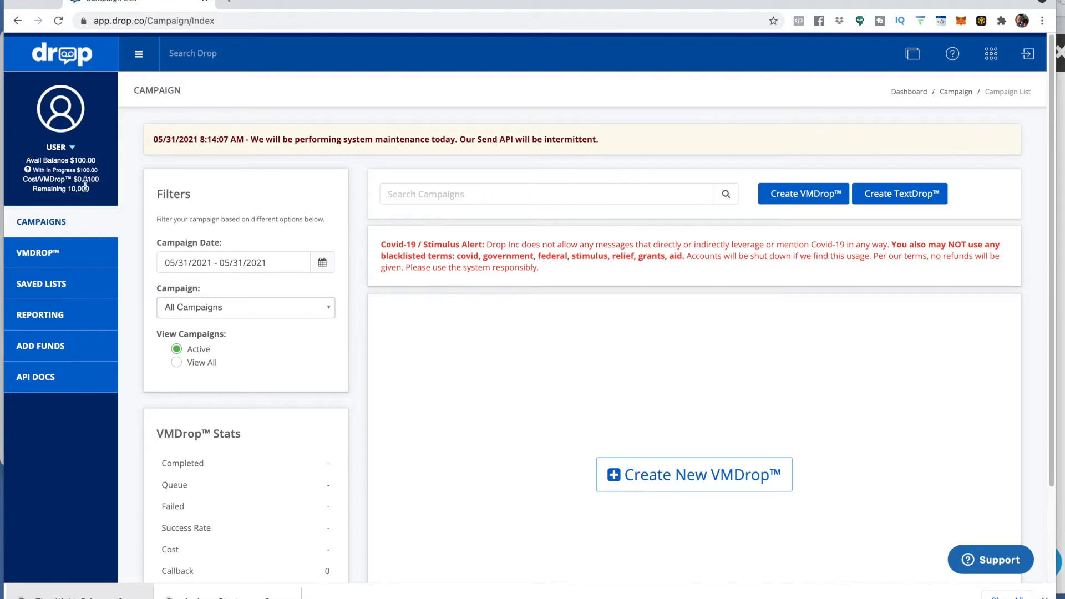
# Step: Start a new TextDrop™ campaign and name it "Ringless Clicks Demo"
pyautogui.moveTo(66, 189); pyautogui.dragTo(87, 190)
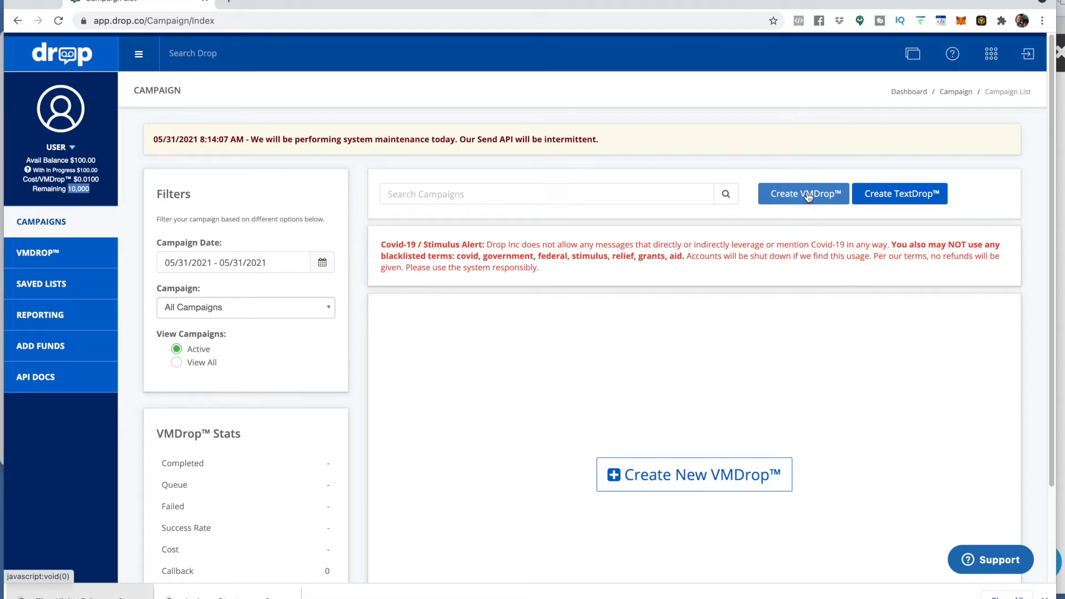
pyautogui.click(894, 196)
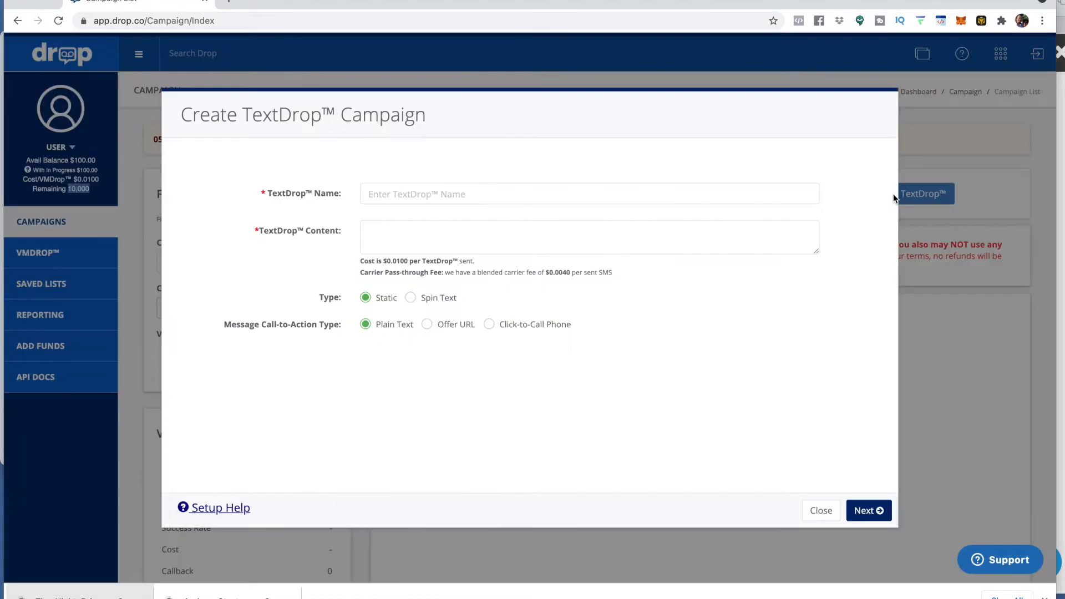
pyautogui.click(394, 194)
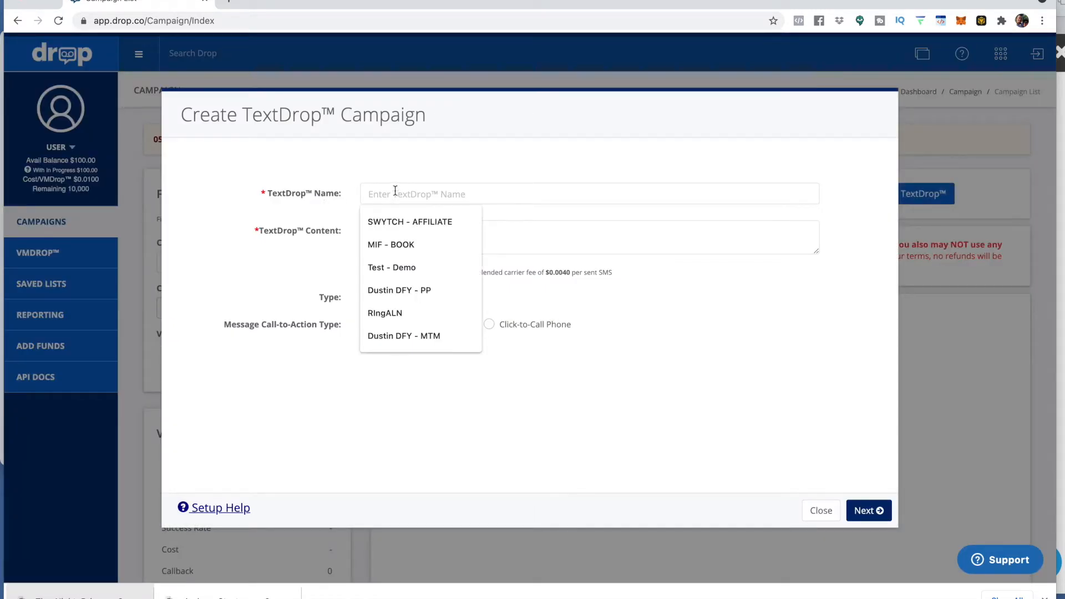
pyautogui.write('Ringless Clicks Demo')
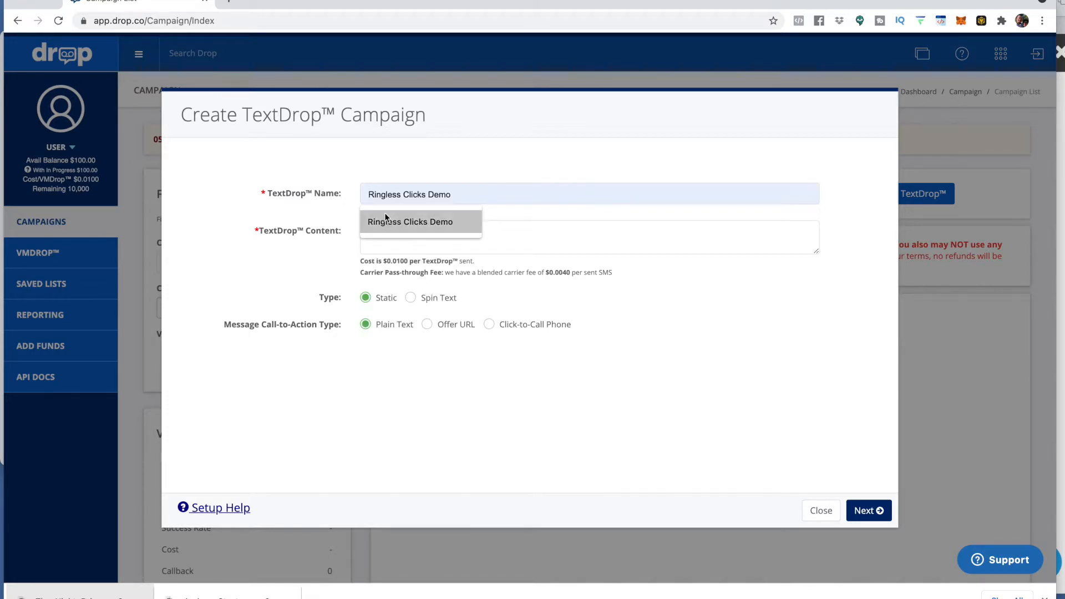
pyautogui.click(388, 222)
# Step: Paste the message content "Make an extra $2,000 to $8,000 per month without speaking to anyone! Watch this video" and choose Offer URL call-to-action
pyautogui.click(382, 231)
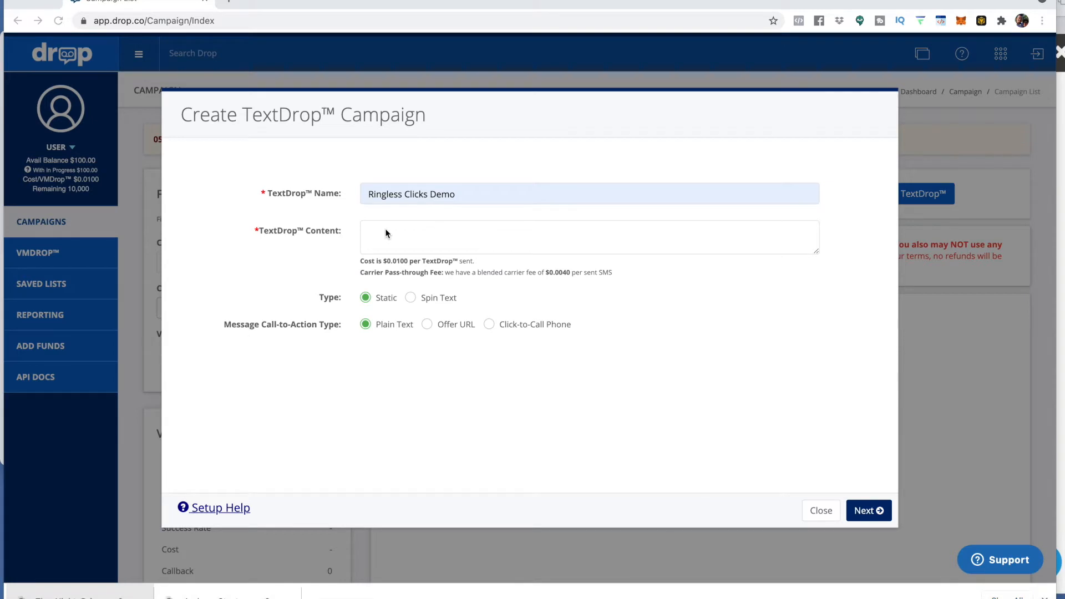
pyautogui.write('Make an extra $2,000 to $8,000 per month without speaking to anyone! Watch this video')
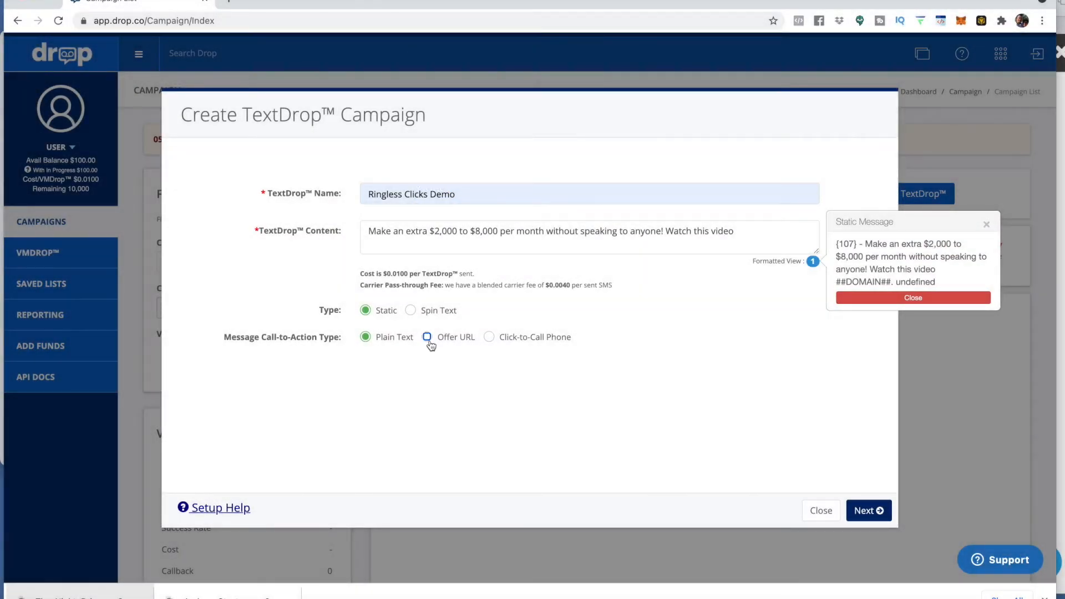
pyautogui.click(430, 343)
# Step: Paste the alntraffic.com tracking link as the offer URL and continue past the optional DNC settings
pyautogui.click(420, 362)
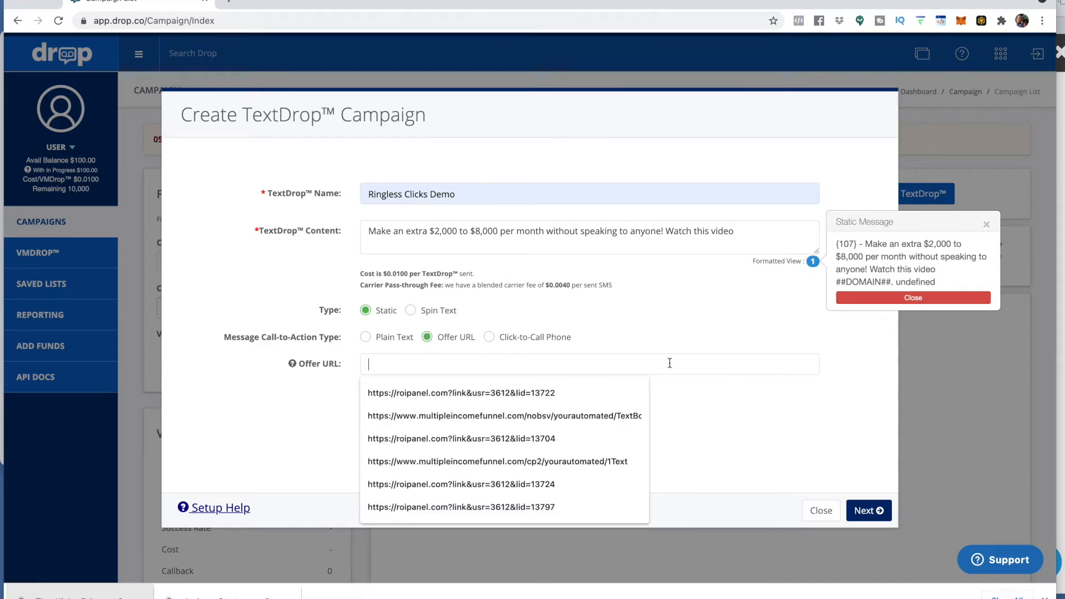
pyautogui.press('super+Tab')
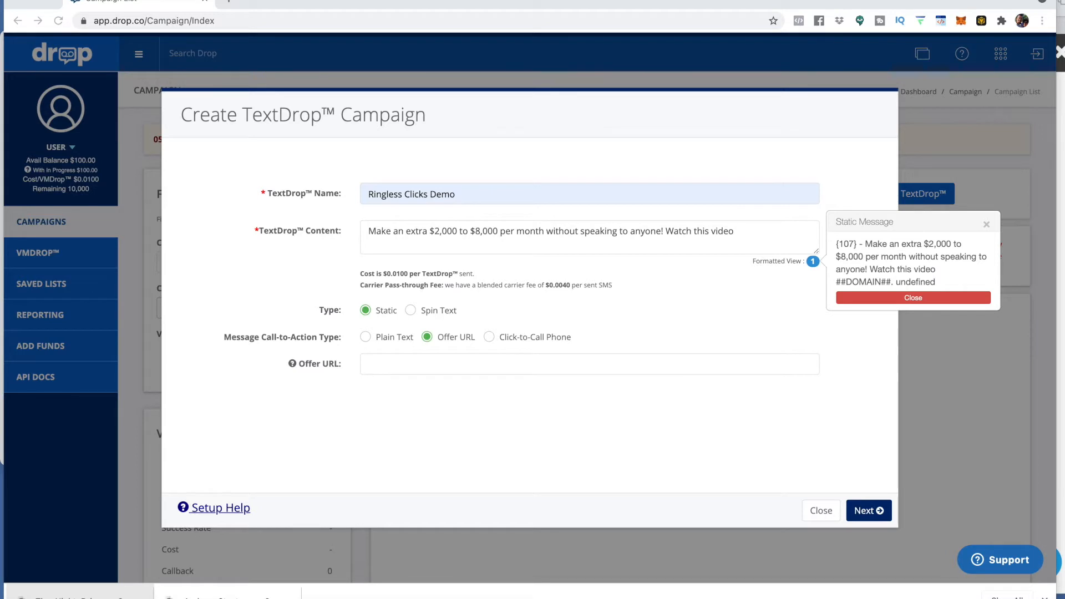
pyautogui.click(470, 368)
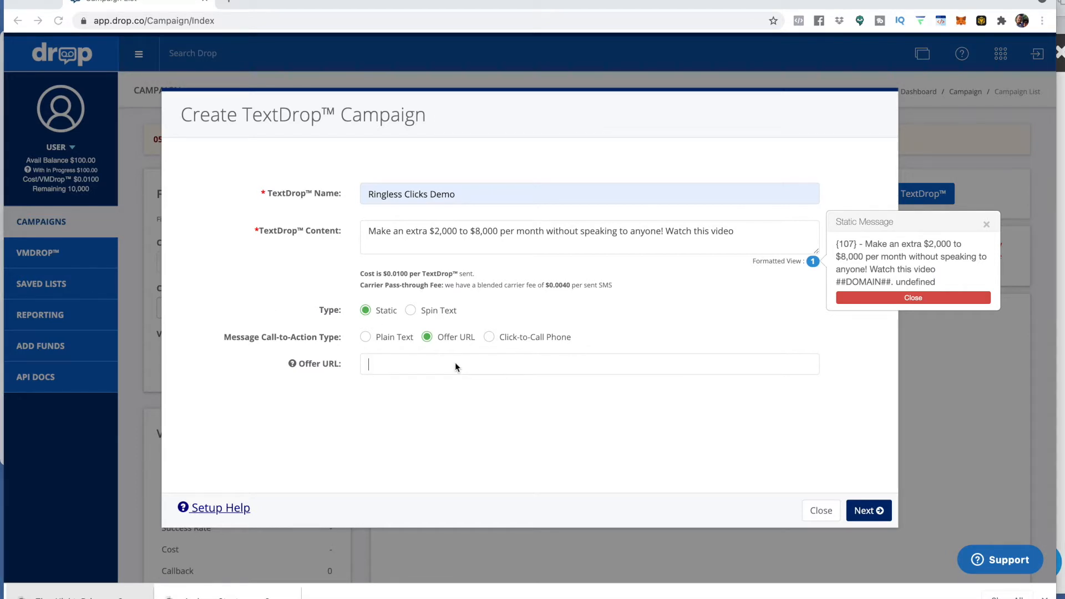
pyautogui.write('https://alntraffic.com/cp4.php?user=mansell&tracking=RVM-Demo')
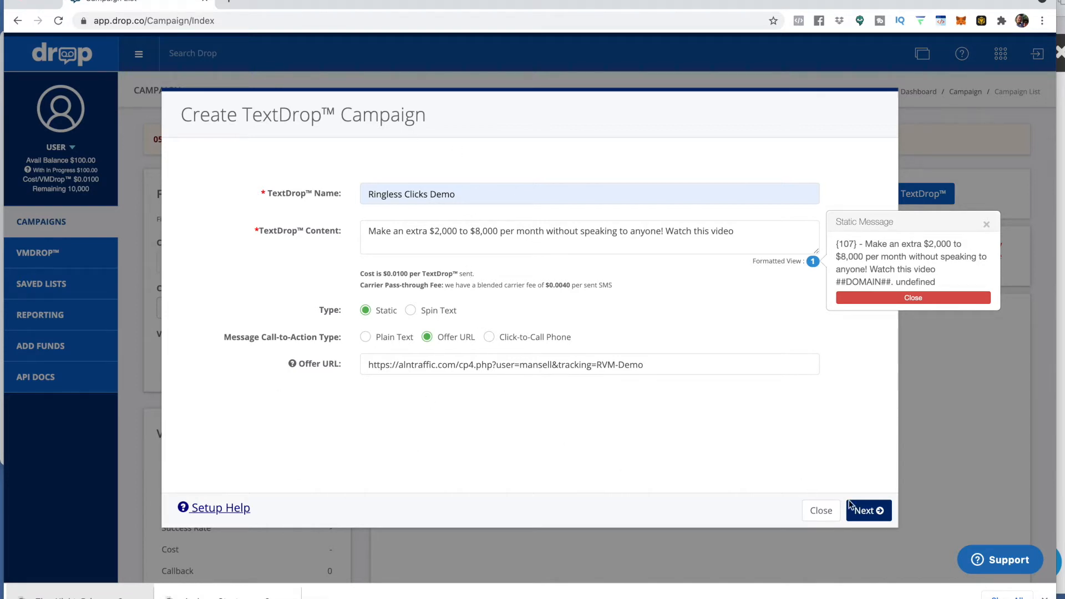
pyautogui.click(863, 511)
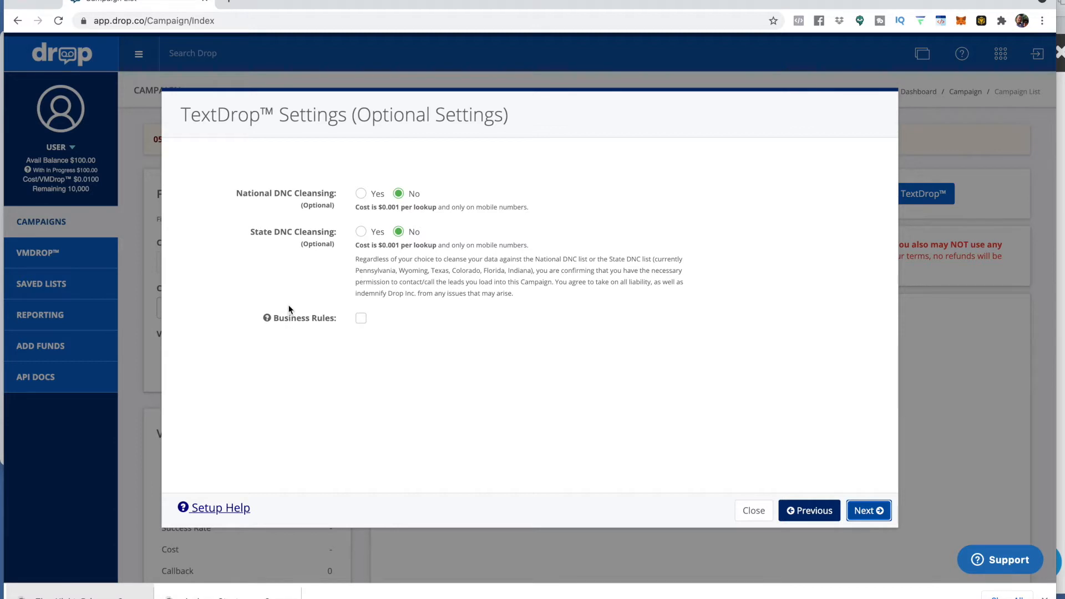
pyautogui.click(867, 515)
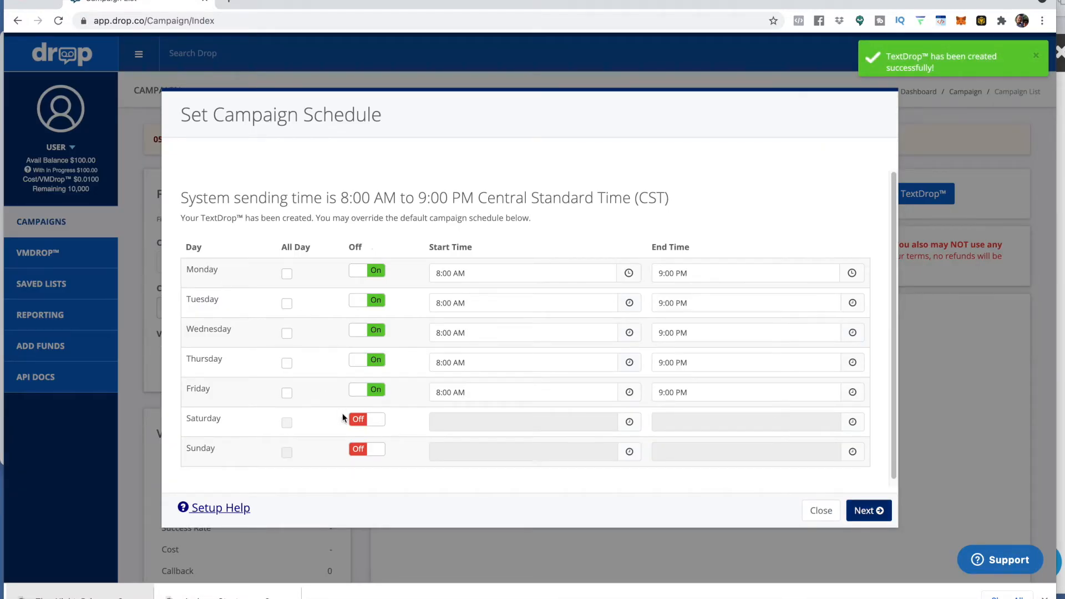
# Step: Turn on sending for Saturday and Sunday and set Monday's start time to 2:00 PM
pyautogui.click(376, 420)
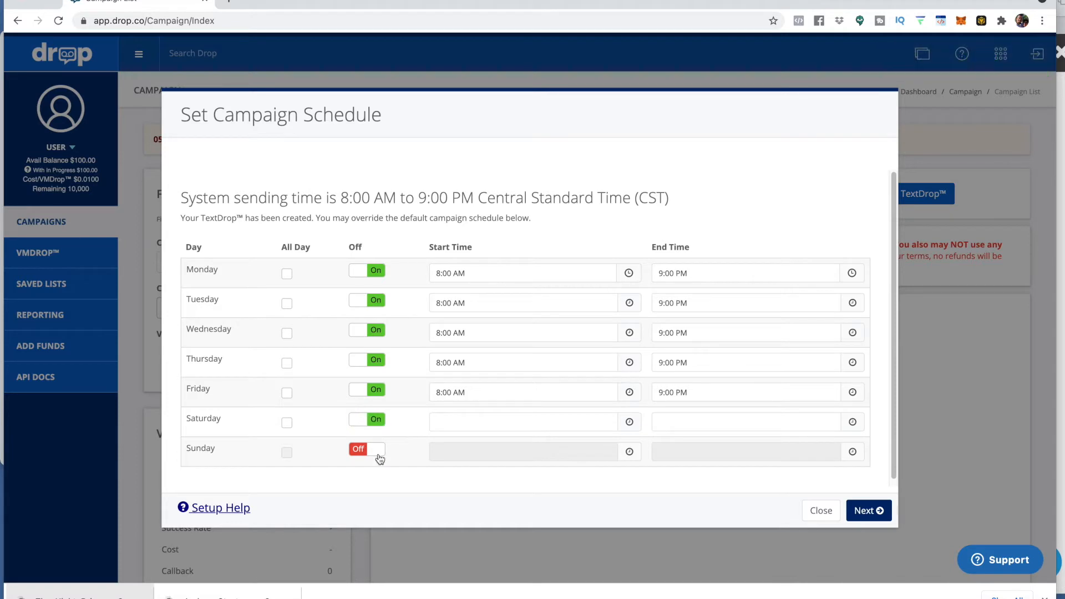
pyautogui.click(378, 450)
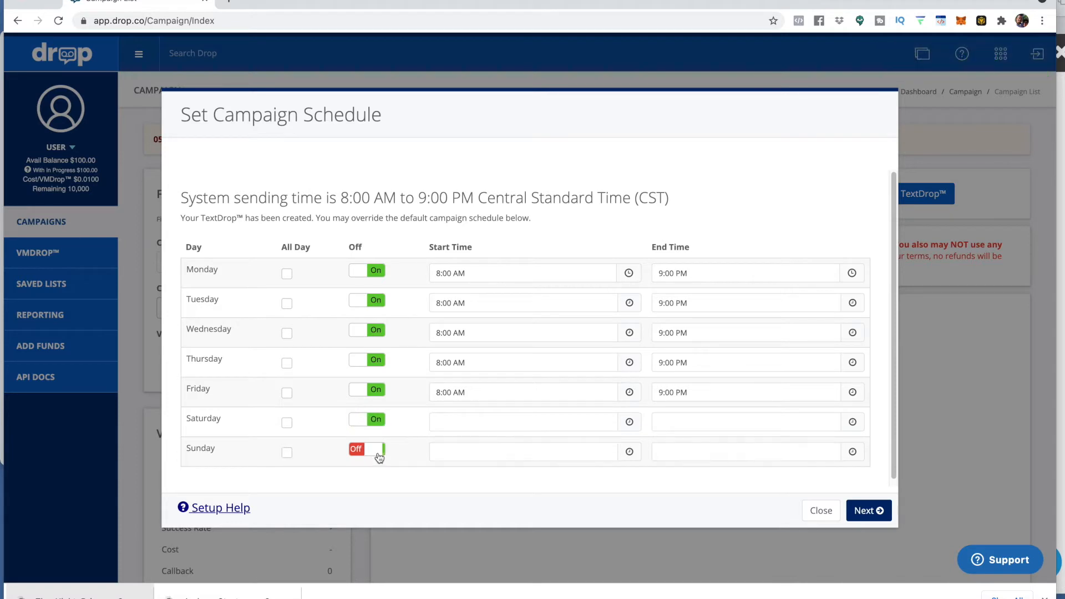
pyautogui.click(493, 273)
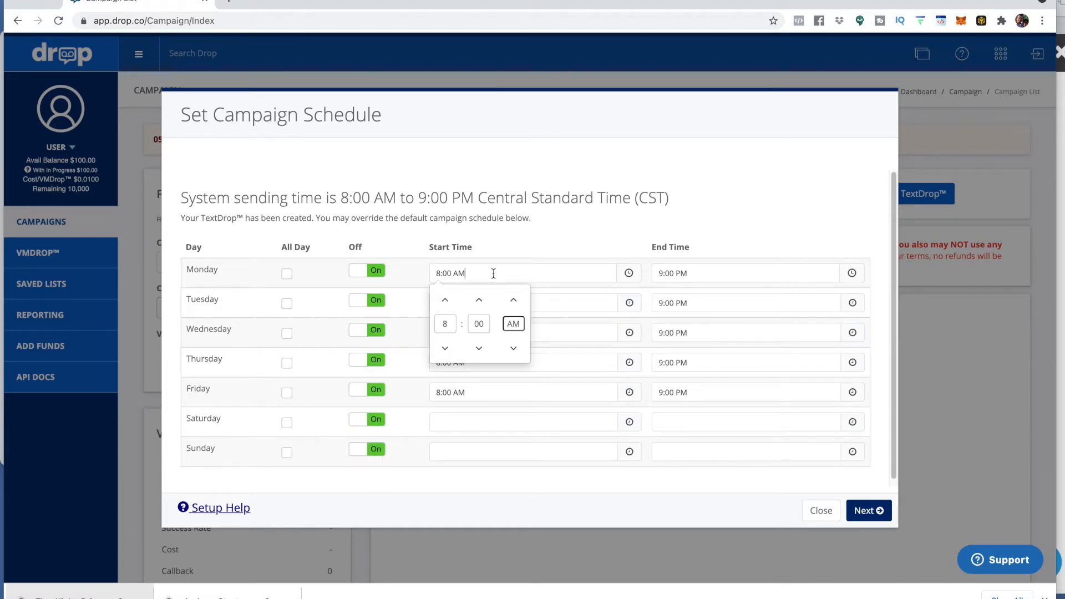
pyautogui.click(448, 304)
pyautogui.click(448, 305)
pyautogui.click(448, 304)
pyautogui.click(449, 306)
pyautogui.click(451, 310)
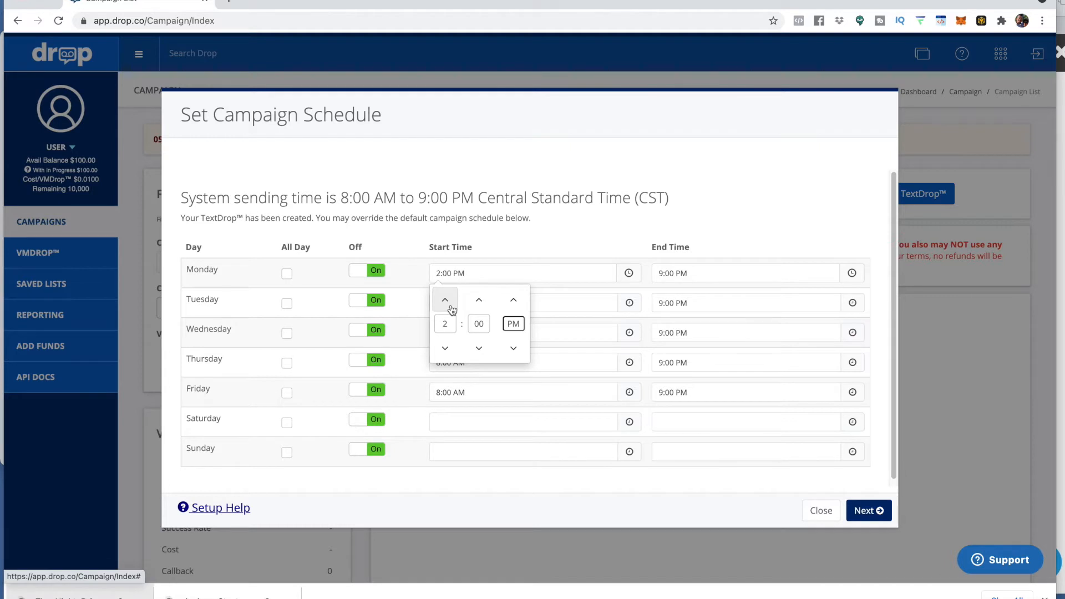
# Step: Copy Monday's 2:00 PM start time into the Tuesday and Wednesday start times
pyautogui.moveTo(466, 273); pyautogui.dragTo(407, 280)
pyautogui.press('super+c')
pyautogui.click(575, 300)
pyautogui.moveTo(479, 304); pyautogui.dragTo(372, 304)
pyautogui.press('super+v')
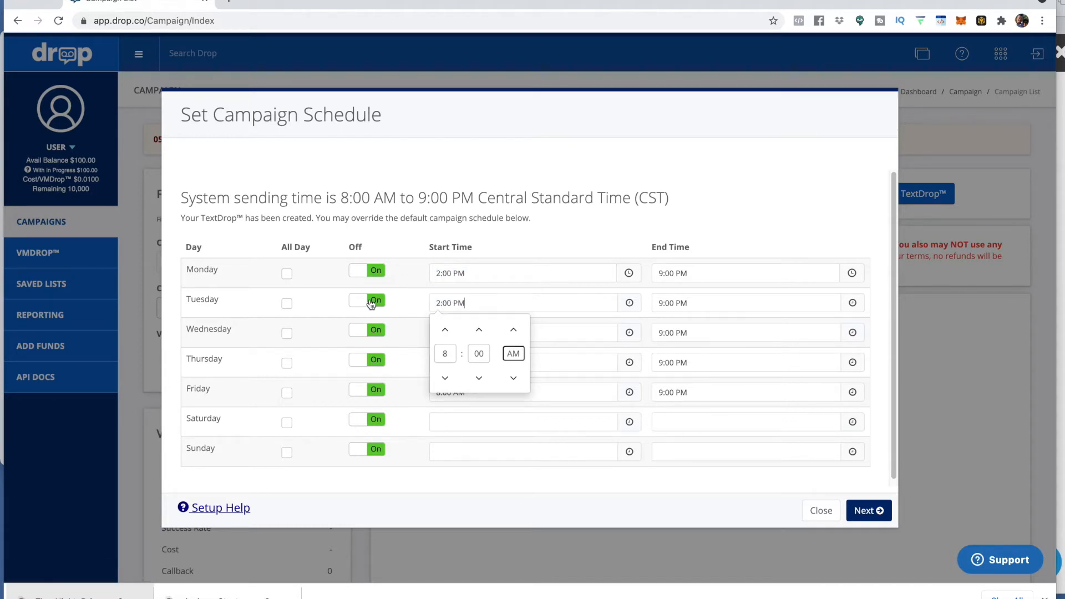
pyautogui.click(549, 330)
pyautogui.moveTo(526, 333); pyautogui.dragTo(393, 339)
pyautogui.press('super+v')
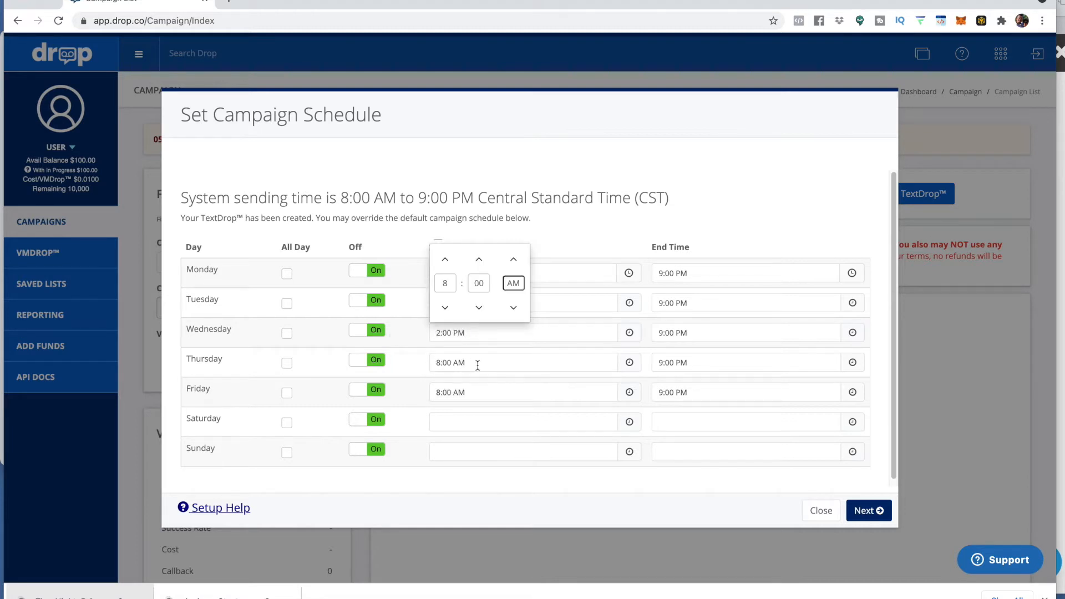
# Step: Set the Thursday, Friday, Saturday and Sunday start times to 2:00 PM
pyautogui.moveTo(478, 366); pyautogui.dragTo(411, 370)
pyautogui.click(484, 395)
pyautogui.moveTo(485, 396); pyautogui.dragTo(414, 397)
pyautogui.press('super+v')
pyautogui.click(465, 431)
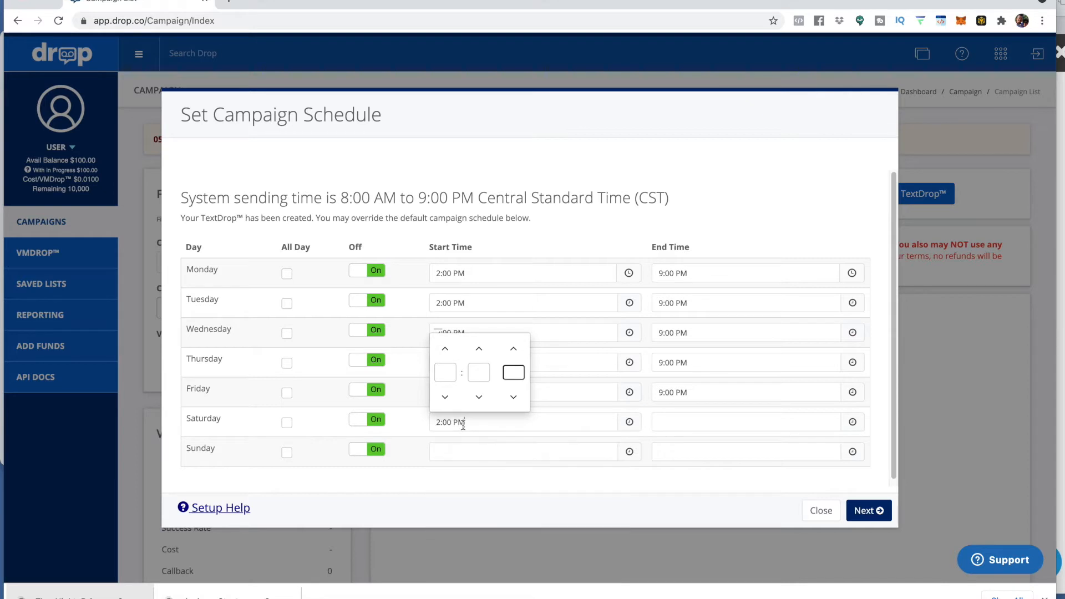
pyautogui.click(468, 449)
pyautogui.press('super+v')
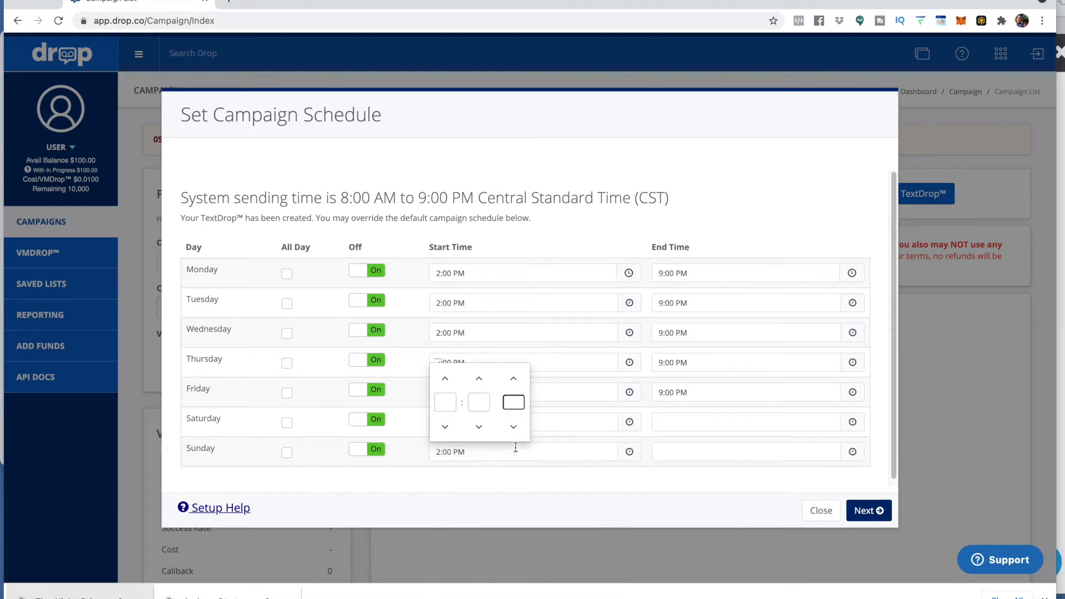
# Step: Set the Saturday and Sunday end times to 9:00 PM and save the schedule
pyautogui.click(691, 273)
pyautogui.moveTo(691, 273); pyautogui.dragTo(626, 282)
pyautogui.press('super+c')
pyautogui.click(704, 425)
pyautogui.press('super+v')
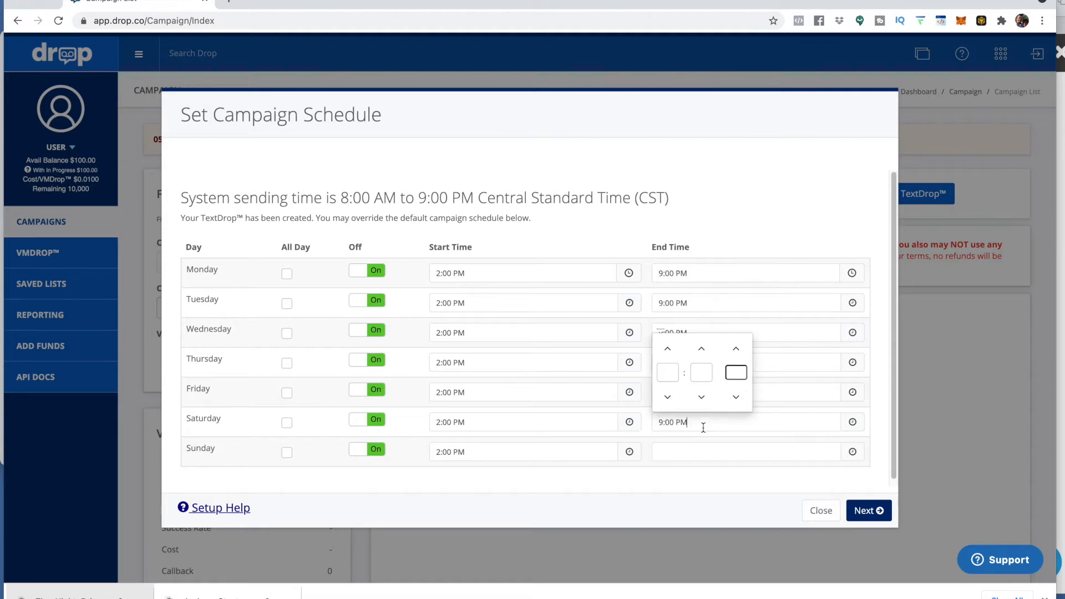
pyautogui.click(676, 459)
pyautogui.press('super+v')
pyautogui.click(604, 483)
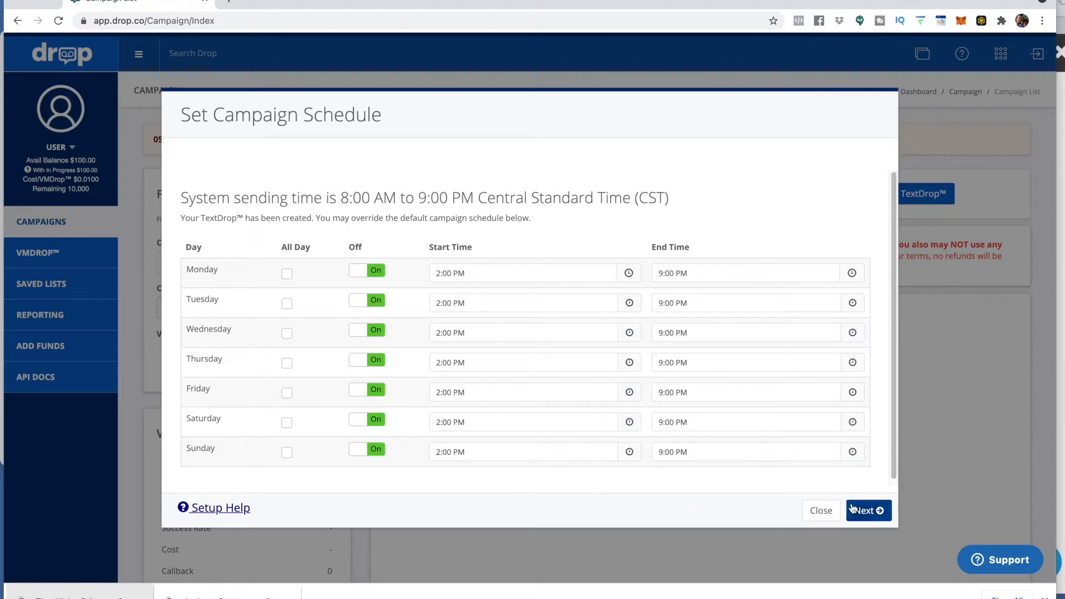
pyautogui.click(874, 512)
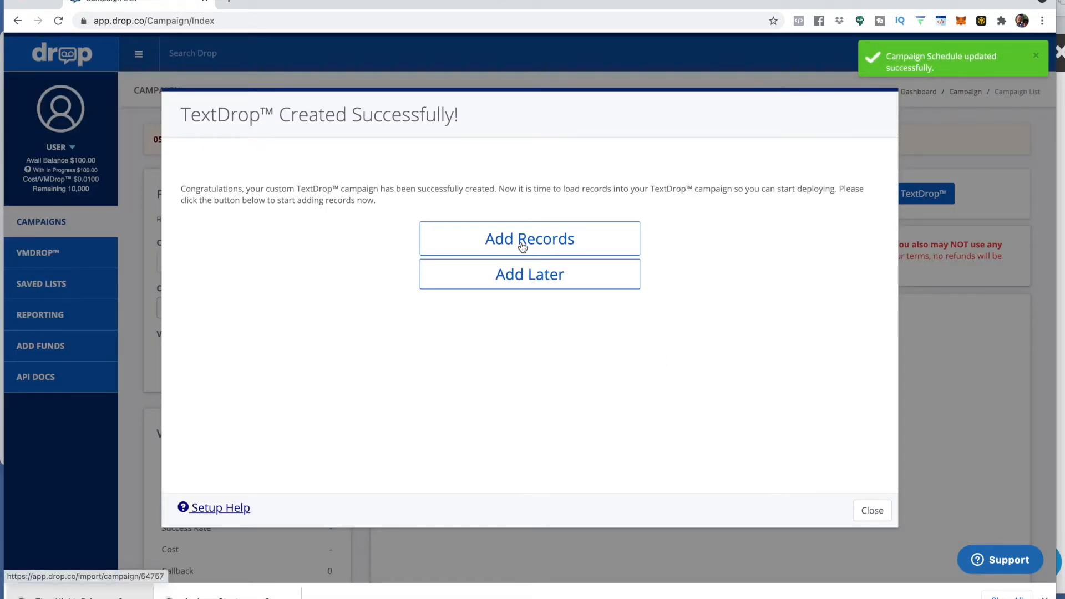
# Step: Skip adding records in the wizard, then open Add Records from the new campaign's settings
pyautogui.click(515, 281)
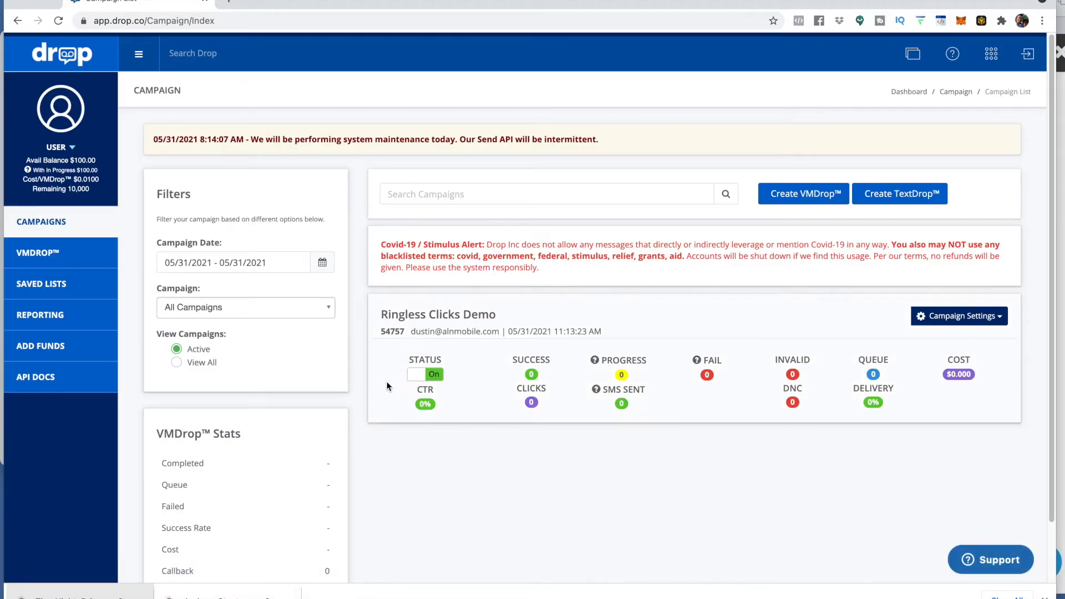
pyautogui.click(1001, 319)
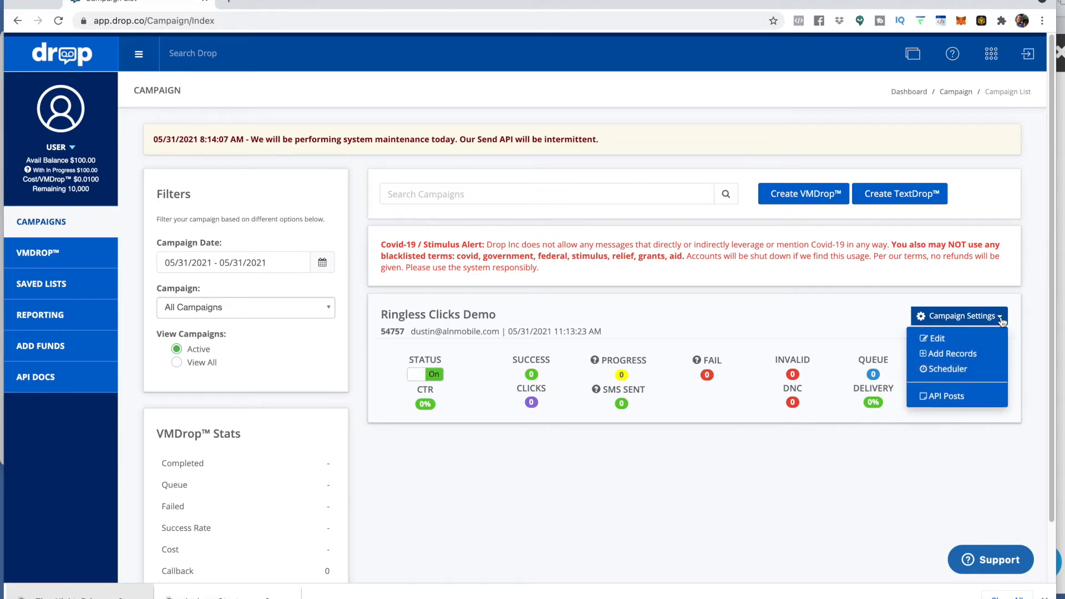
pyautogui.click(954, 356)
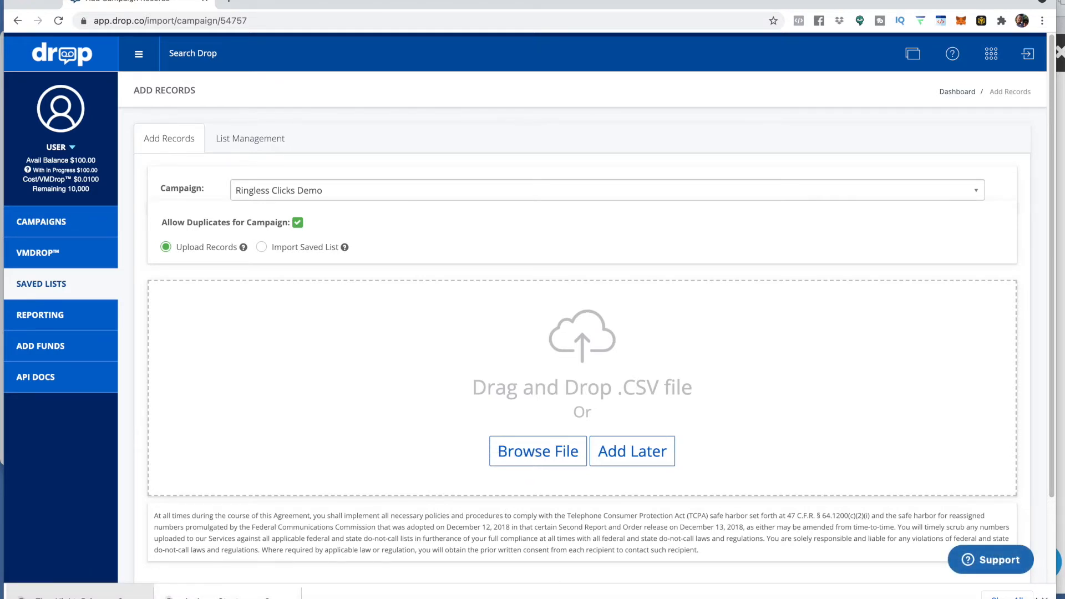
# Step: Upload the Crypto-2k-List1.csv file from the BE › RVM folder into the campaign's record drop zone
pyautogui.click(1044, 597)
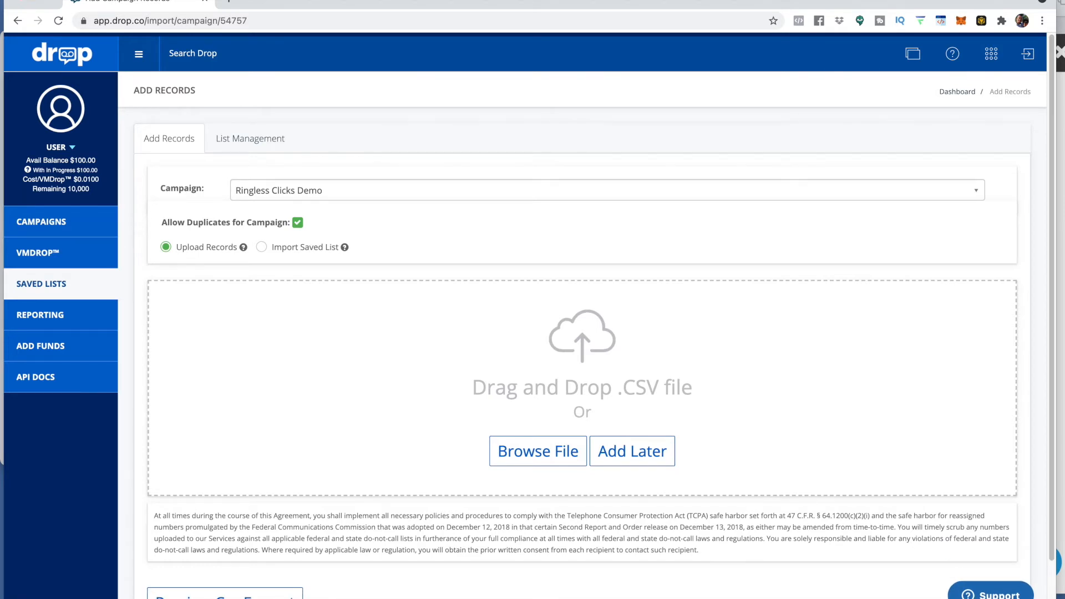
pyautogui.click(31, 598)
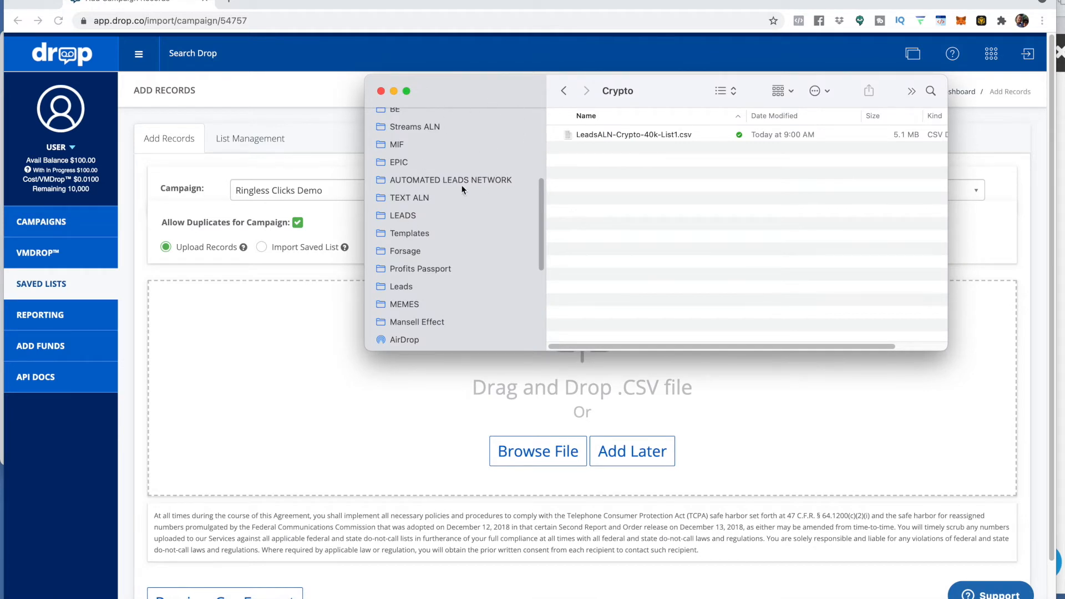
pyautogui.scroll(2, 405, 222)
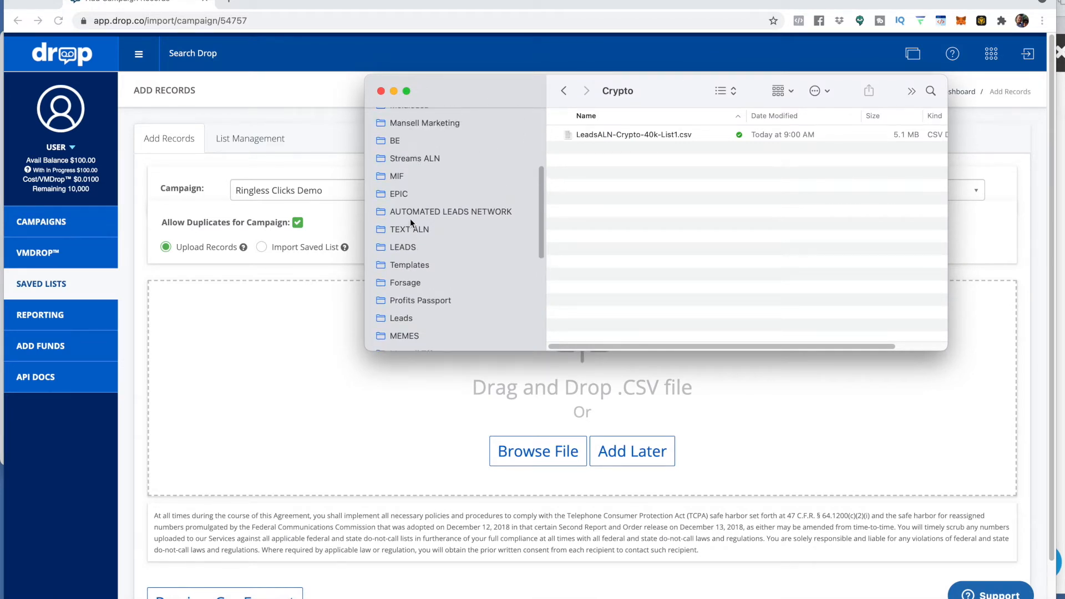
pyautogui.click(393, 142)
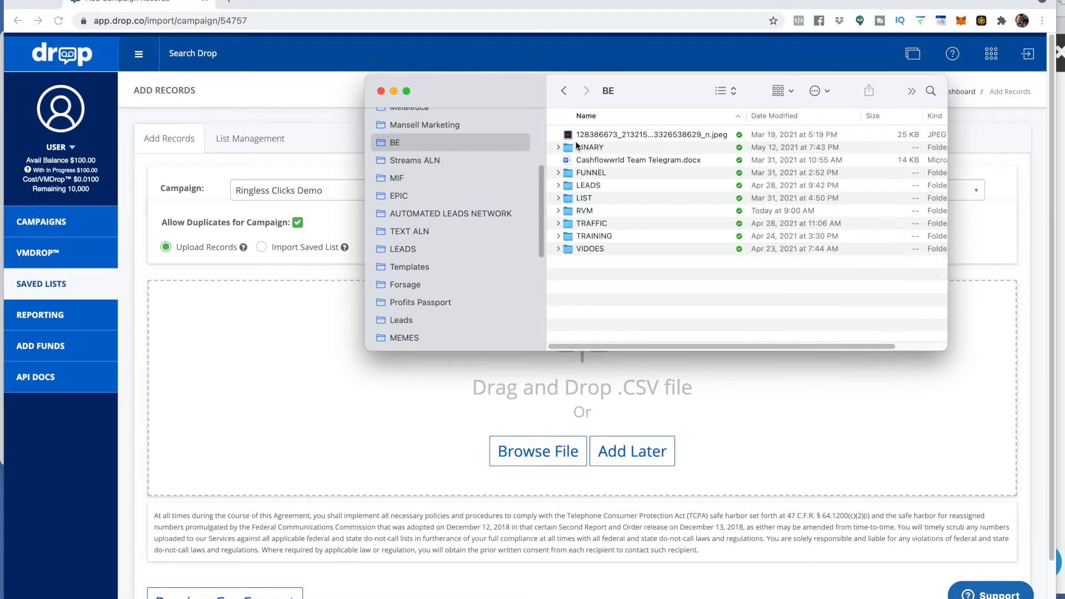
pyautogui.doubleClick(586, 211)
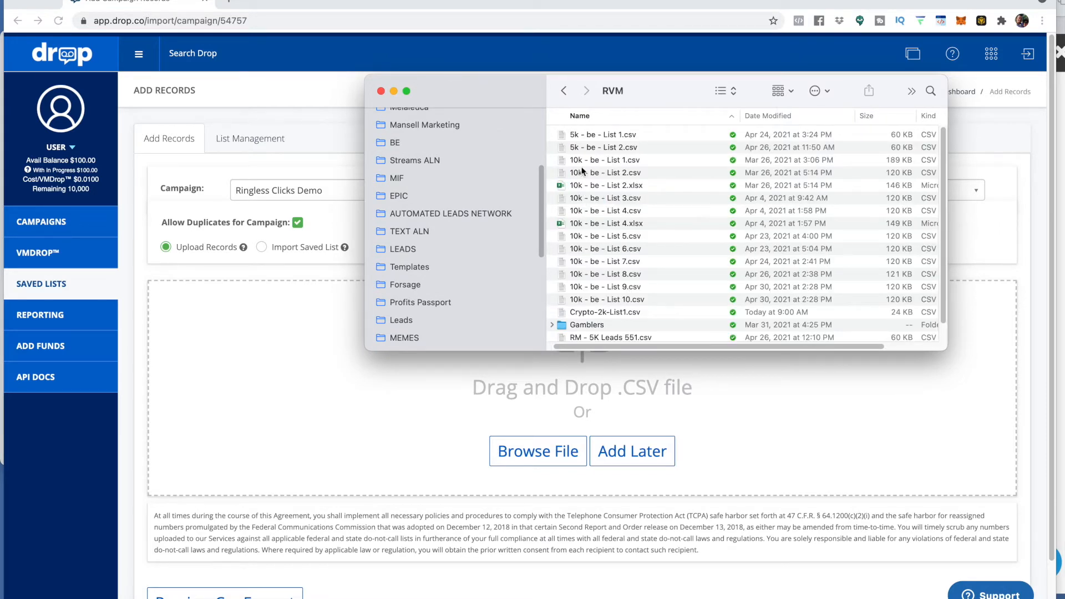
pyautogui.scroll(-2, 594, 191)
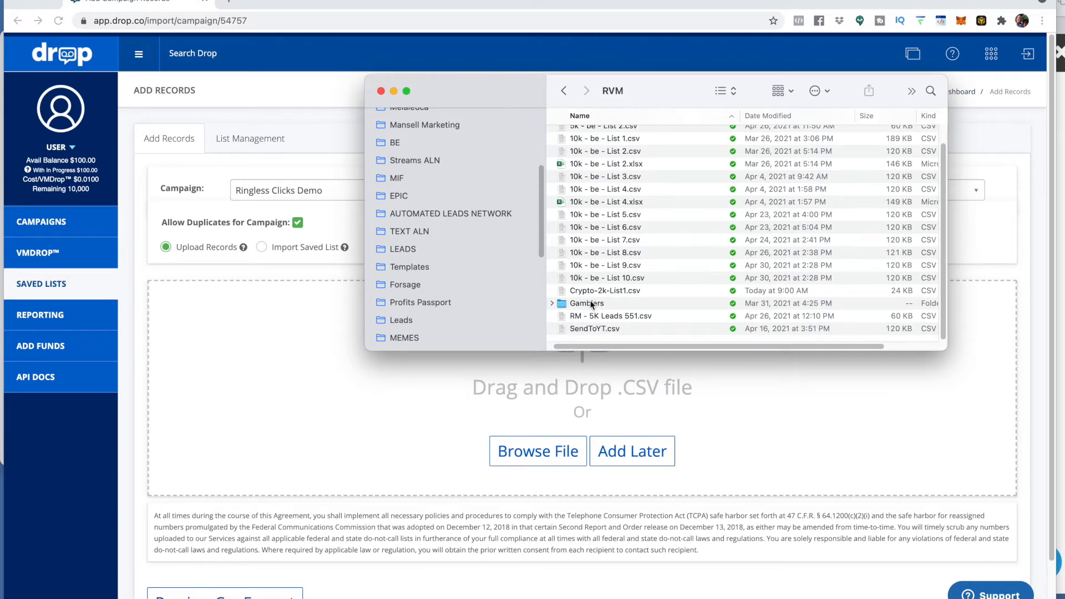
pyautogui.moveTo(591, 295); pyautogui.dragTo(467, 388)
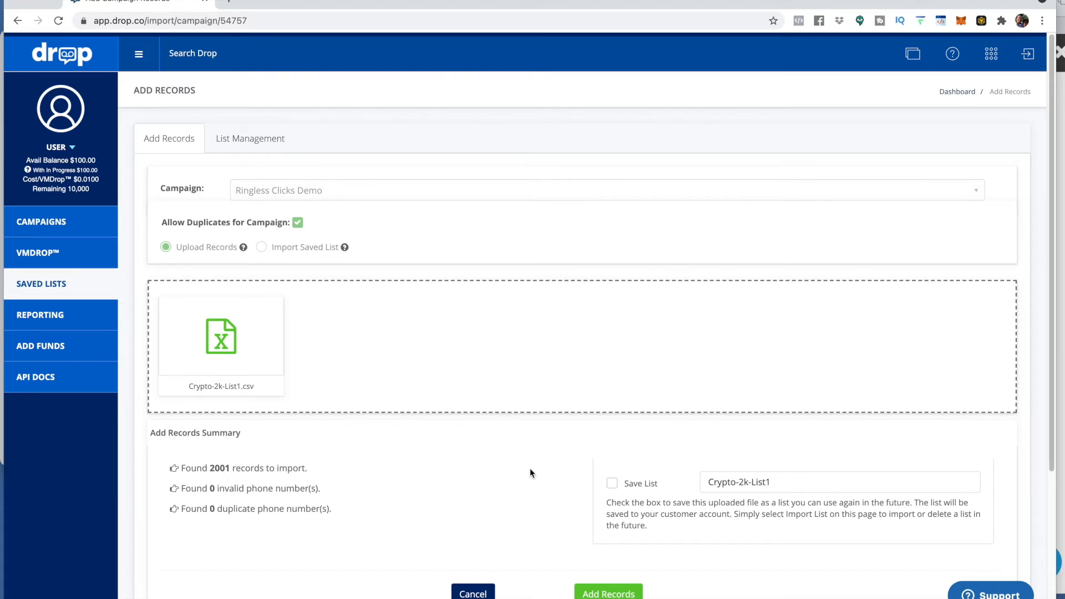
# Step: Enable saving the uploaded file as a list named Crypto-2k-List1 and add the records to the campaign
pyautogui.click(613, 485)
pyautogui.click(600, 595)
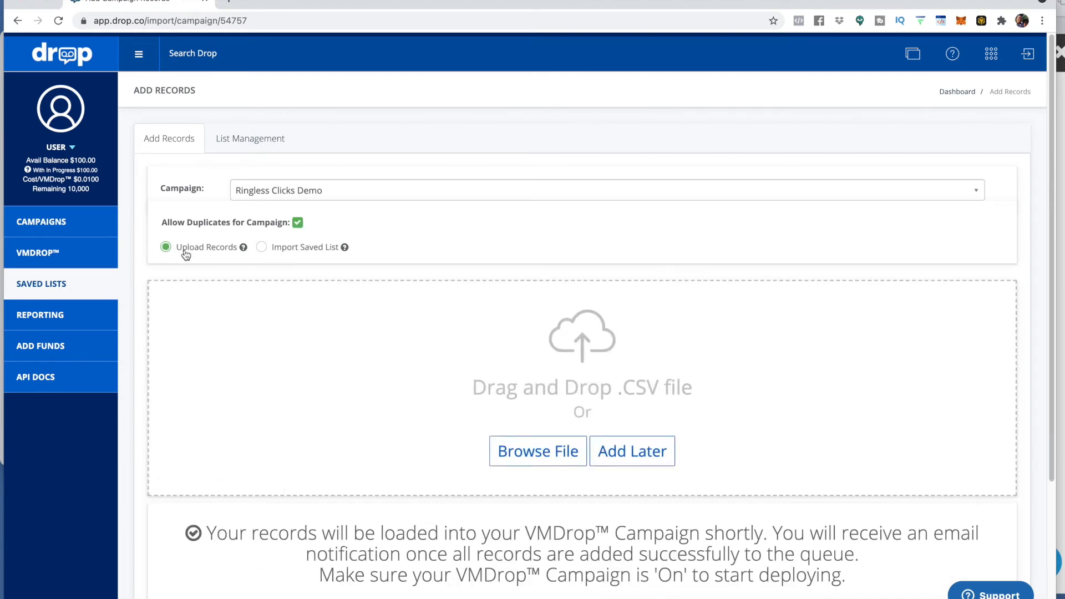
# Step: Review the Ringless Clicks Demo campaign's invalid-number breakdown and cost statistics from the campaigns list
pyautogui.click(60, 222)
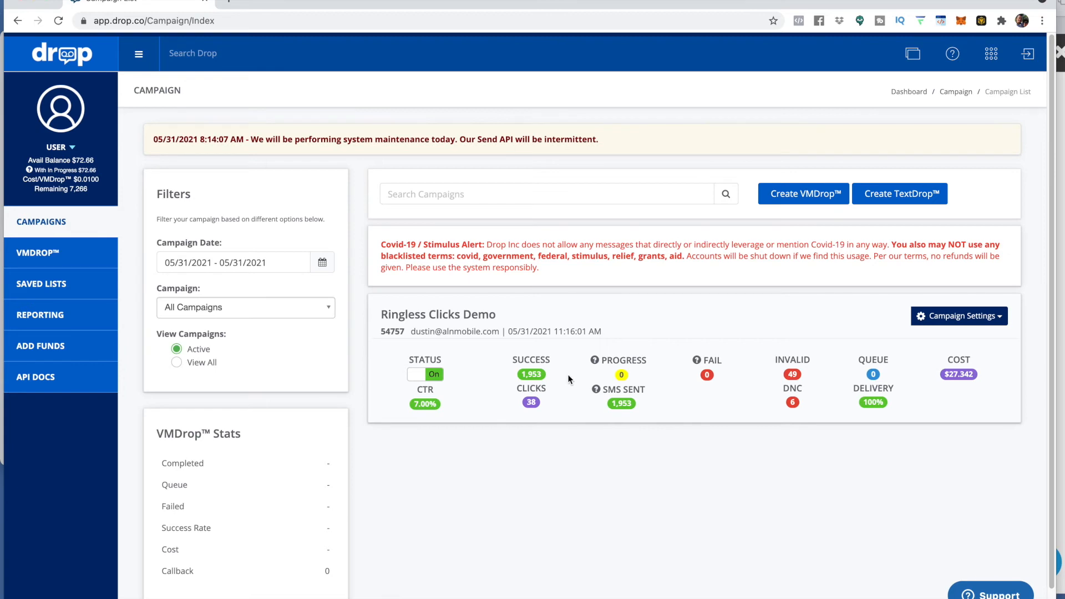
pyautogui.click(793, 375)
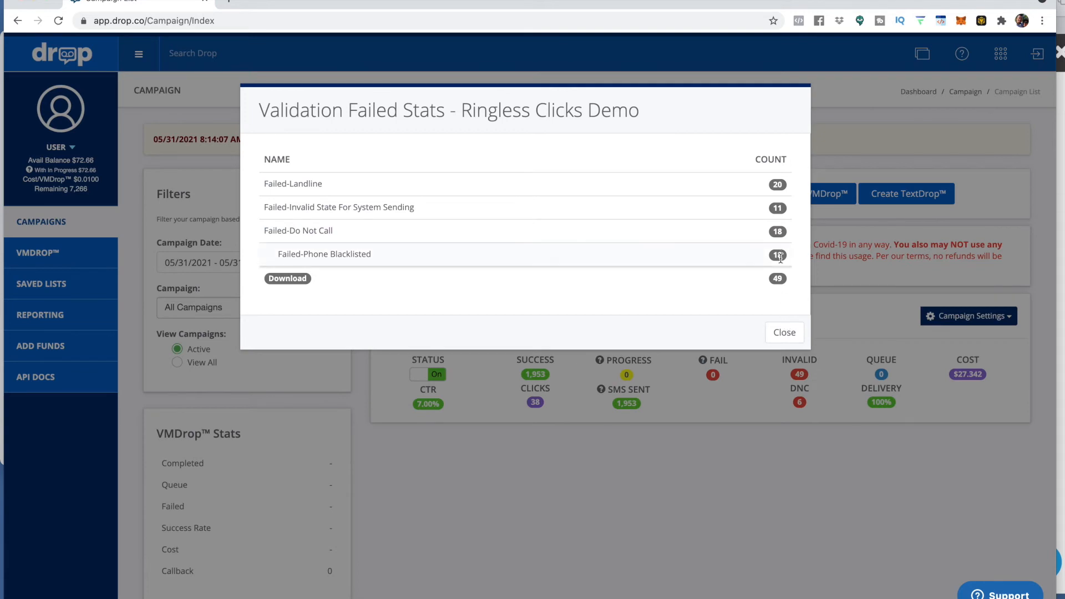
pyautogui.click(787, 337)
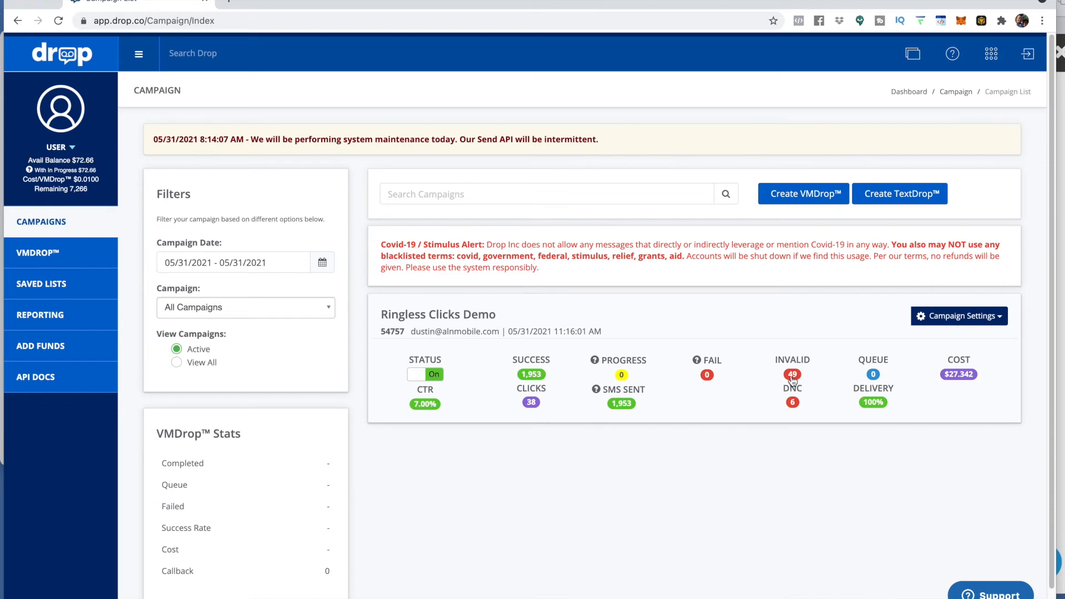
pyautogui.click(792, 377)
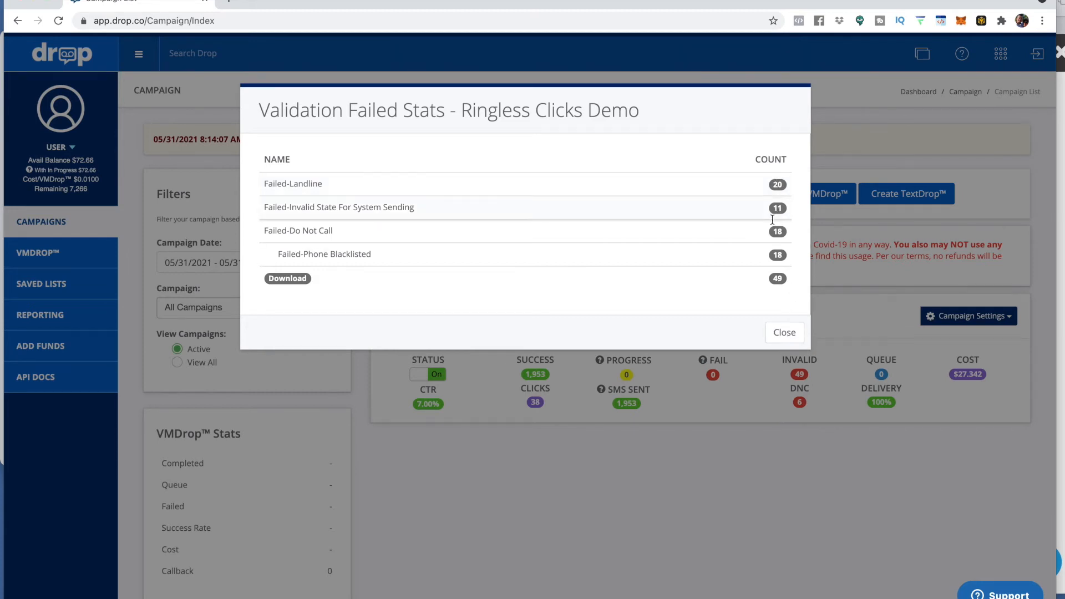
pyautogui.click(783, 336)
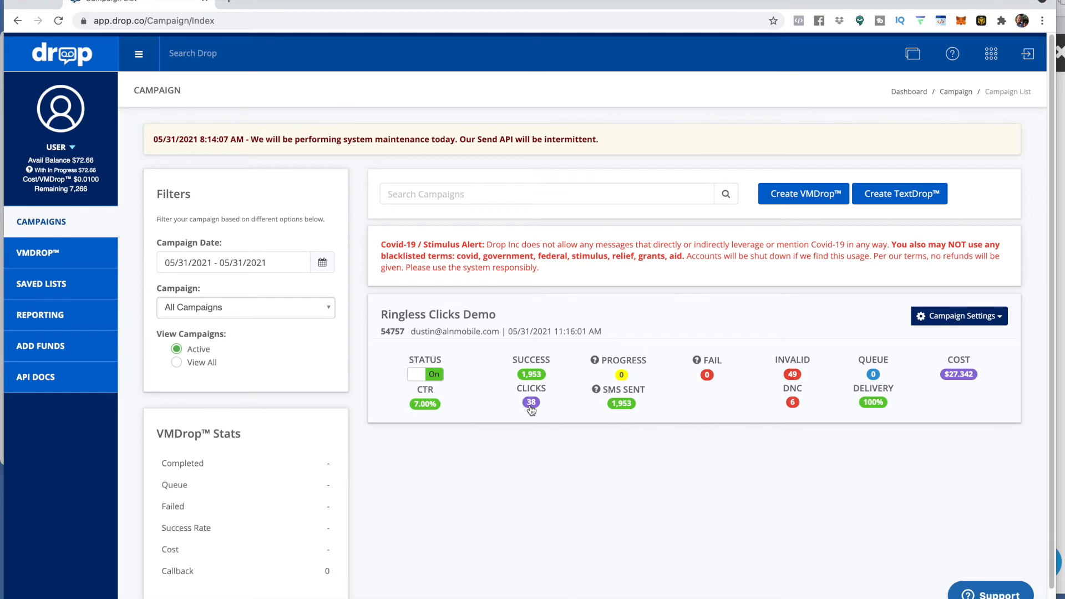
pyautogui.click(960, 378)
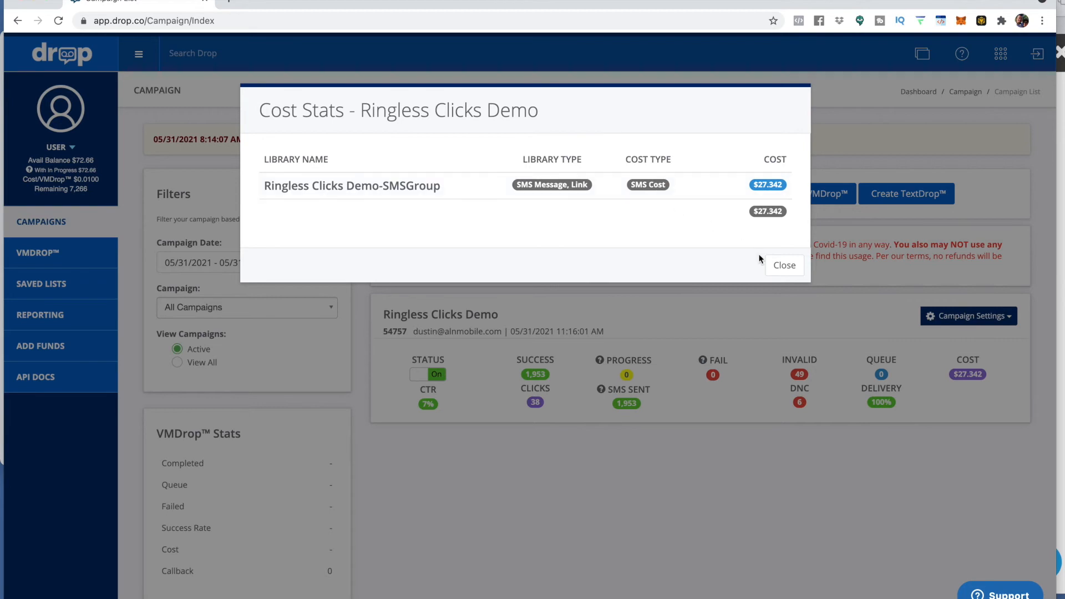
pyautogui.click(785, 266)
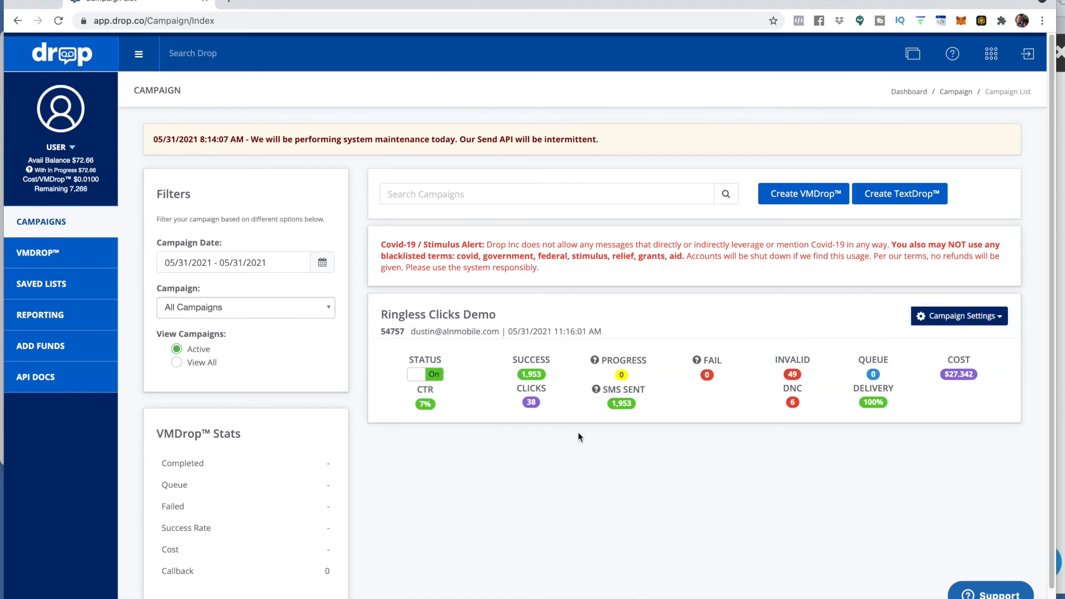
# Step: Open the campaign's edit page to review the TextDrop™ message content and its formatted view, returning to campaigns
pyautogui.click(1005, 318)
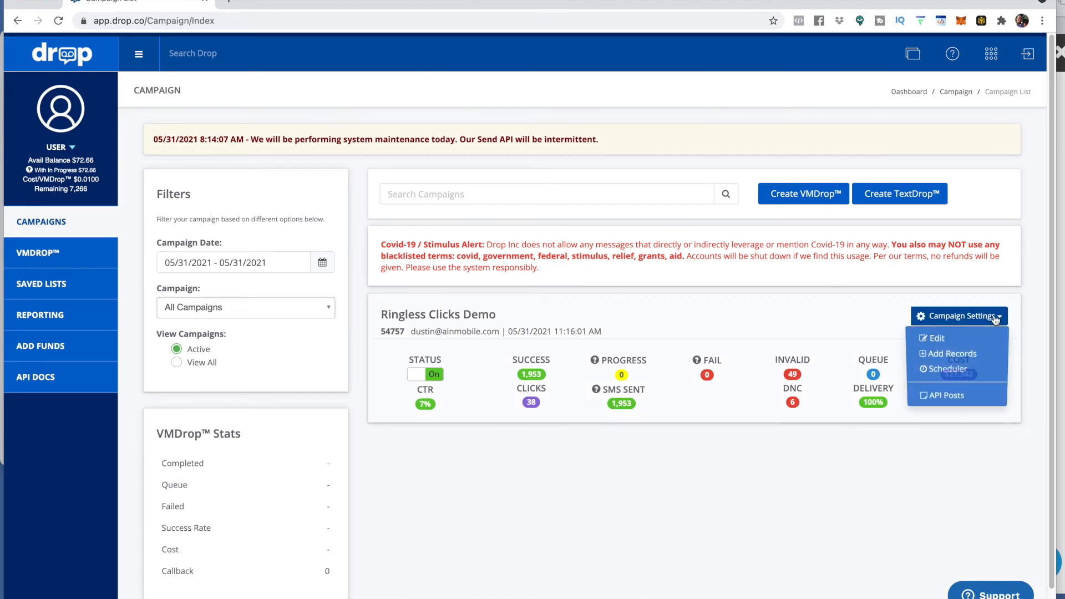
pyautogui.click(957, 334)
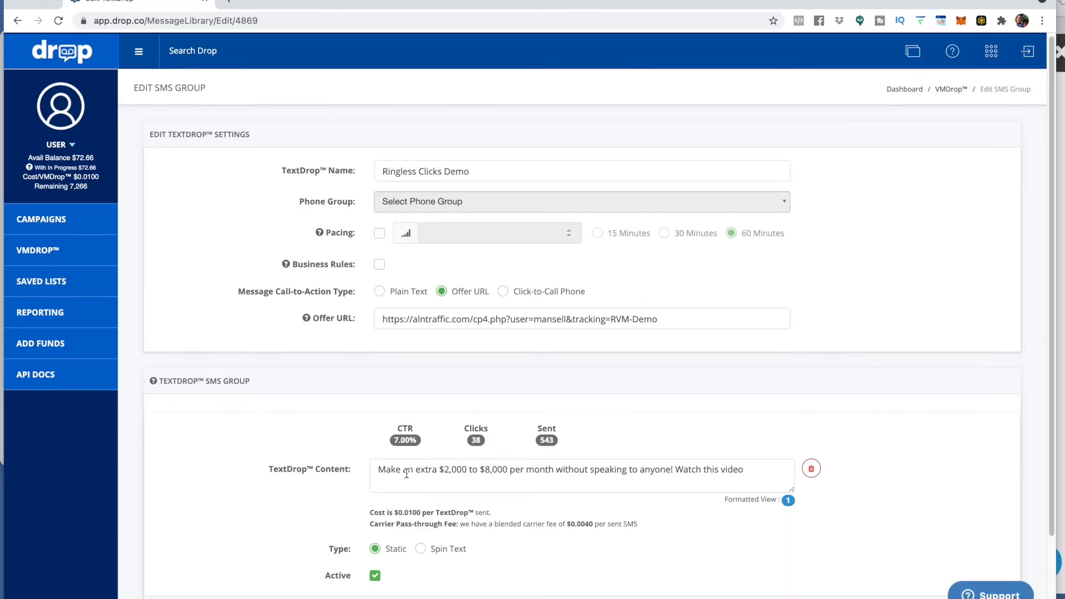
pyautogui.moveTo(378, 470); pyautogui.dragTo(749, 471)
pyautogui.scroll(-1, 673, 433)
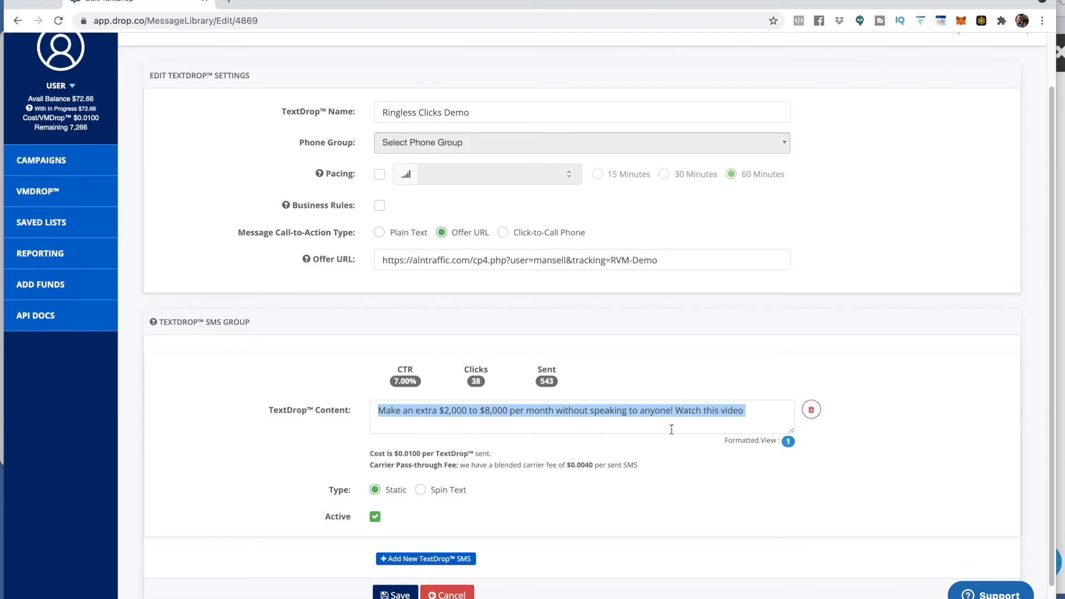
pyautogui.scroll(-1, 672, 432)
pyautogui.click(669, 242)
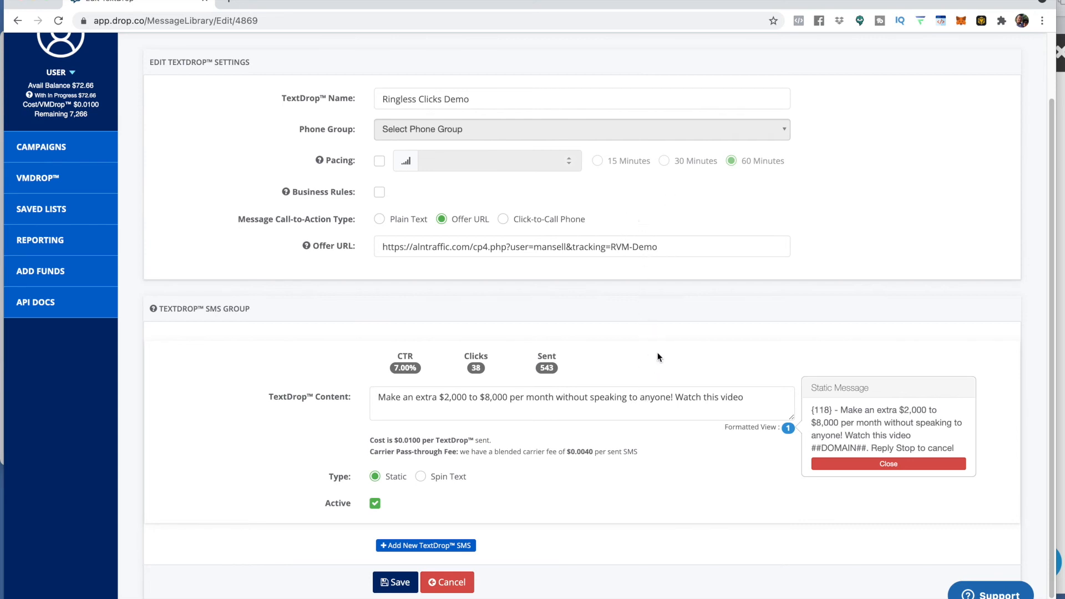
pyautogui.click(79, 153)
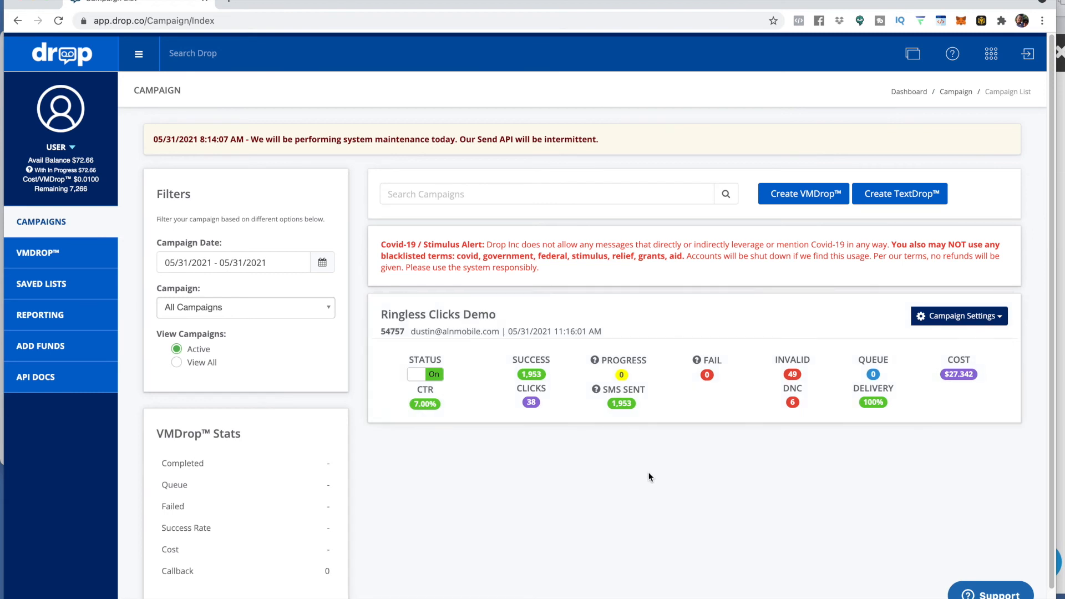
# Step: Open Add Records for the campaign and select the saved list Crypto-2k-List1 for import
pyautogui.click(1001, 321)
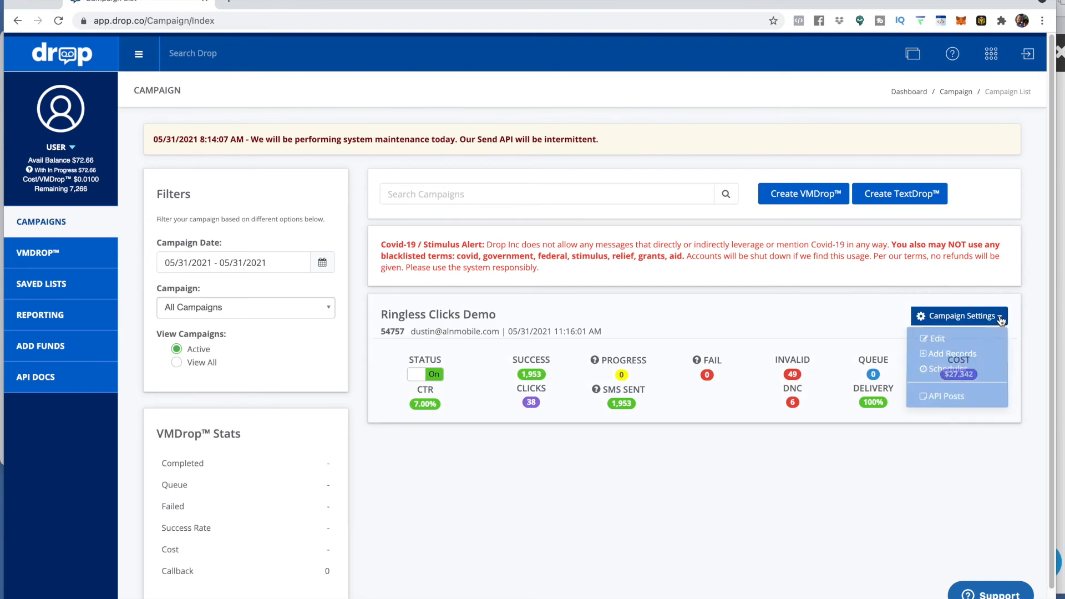
pyautogui.click(944, 355)
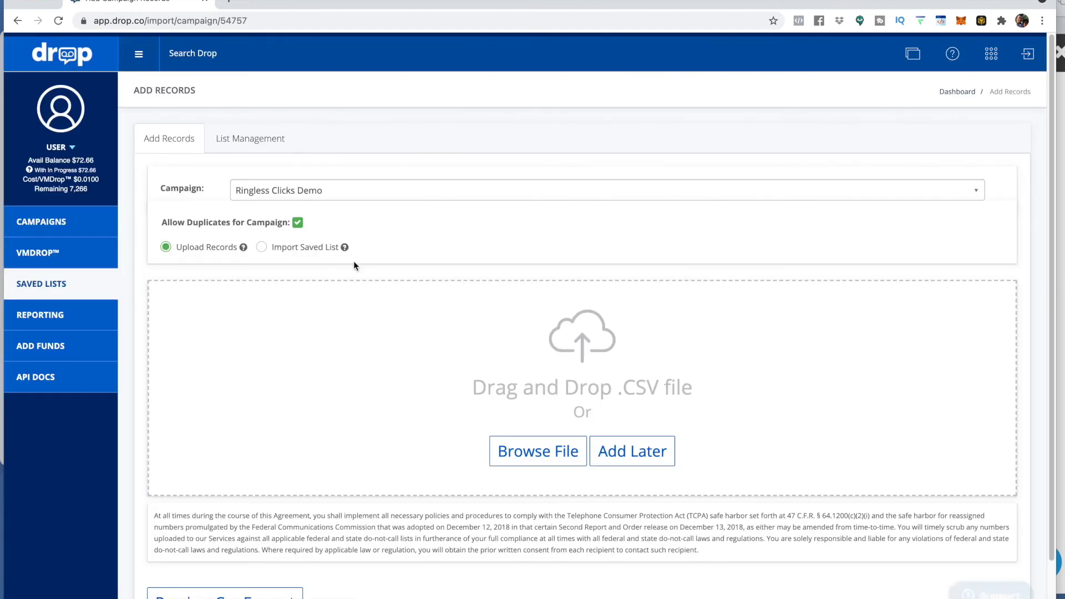
pyautogui.click(262, 248)
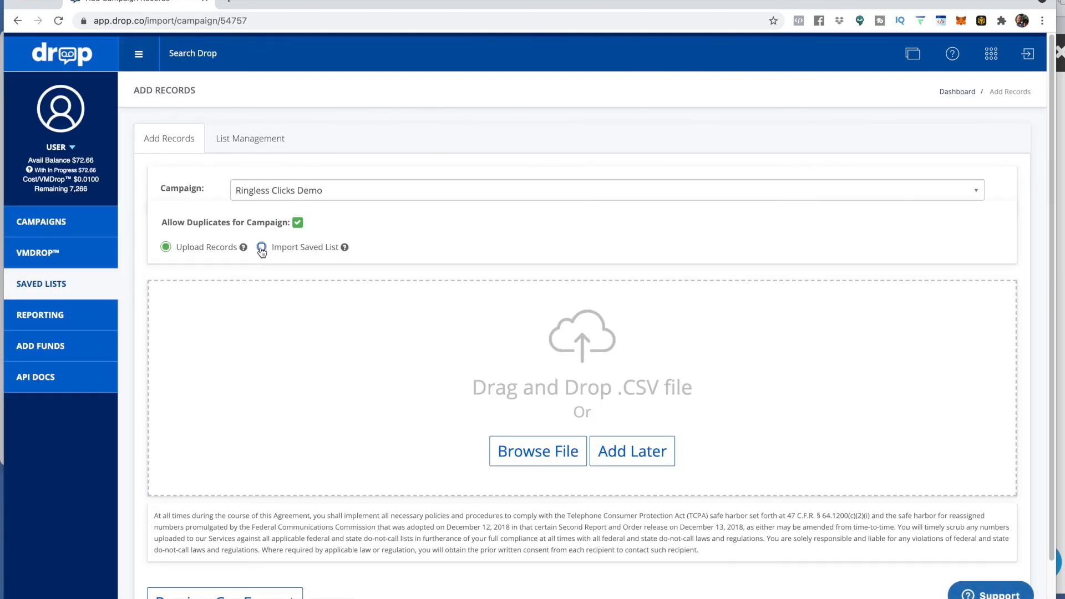
pyautogui.click(639, 306)
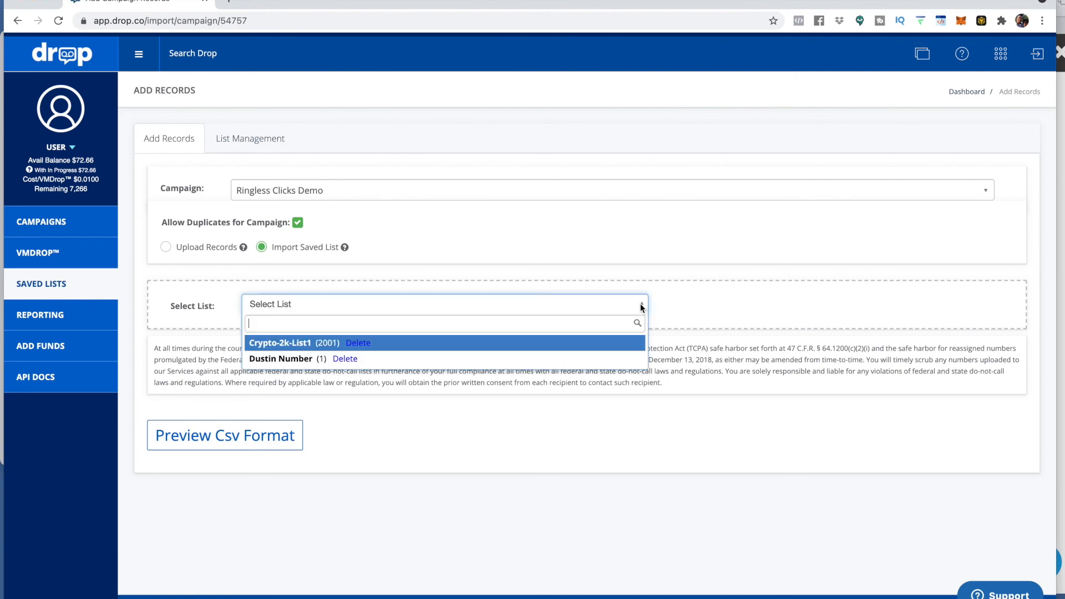
pyautogui.click(264, 344)
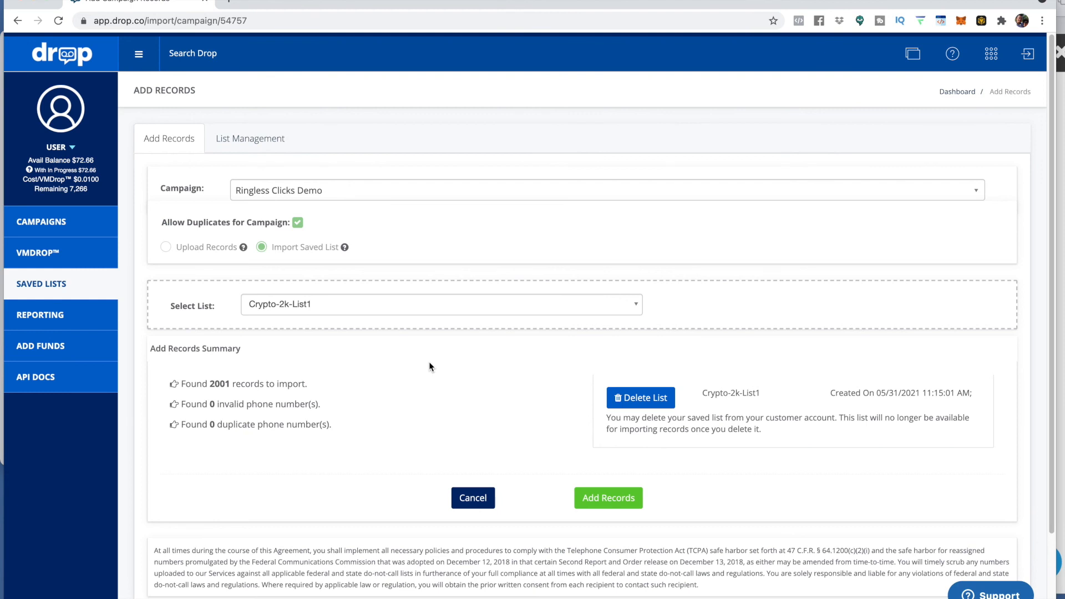
# Step: Return to the campaigns list and start creating a new VMDrop™ campaign
pyautogui.click(62, 222)
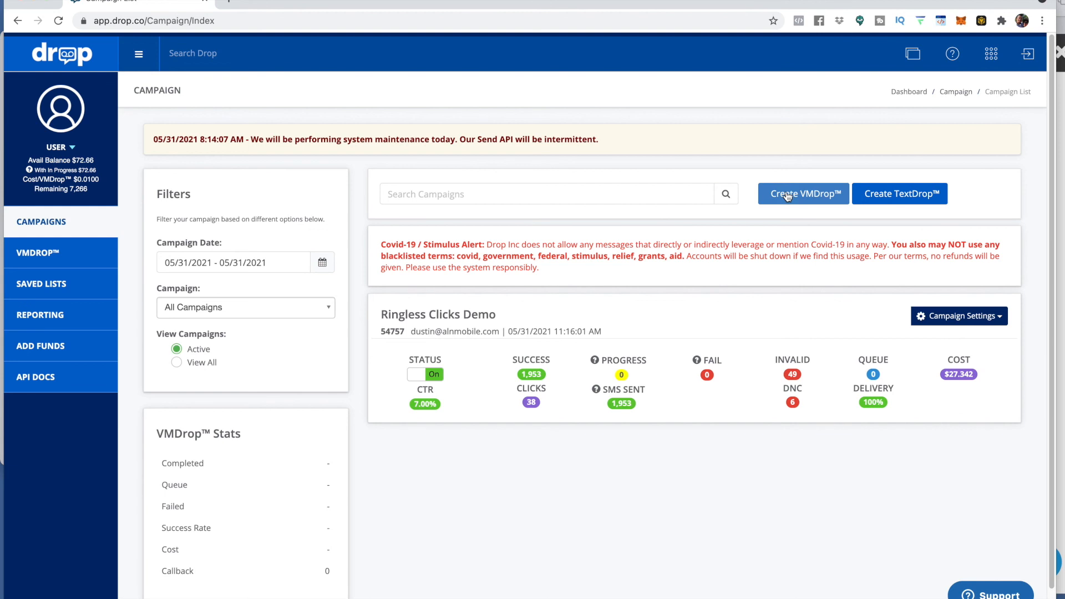
pyautogui.click(807, 200)
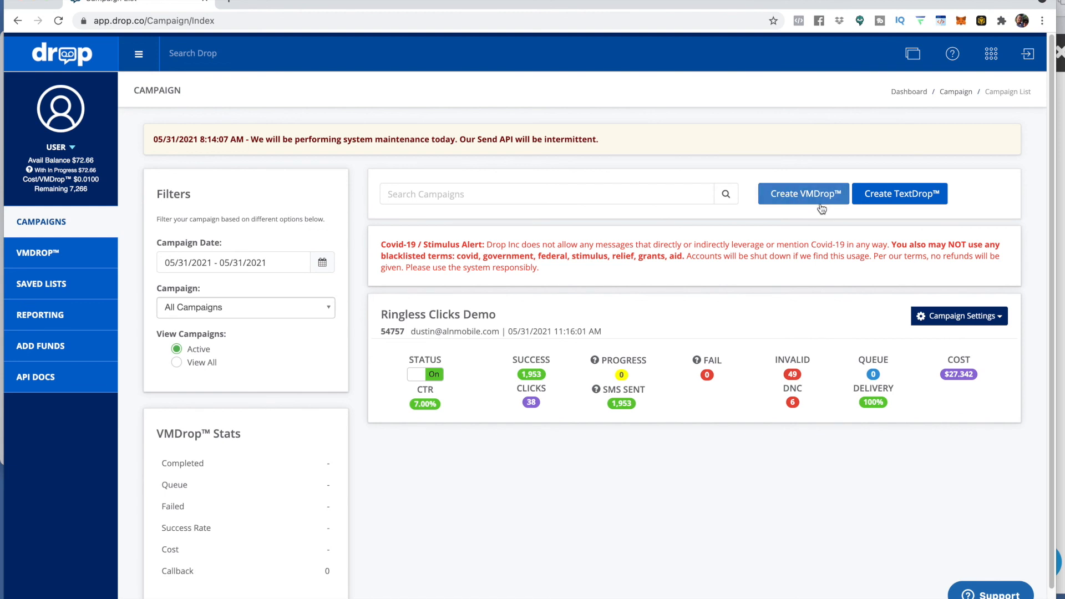